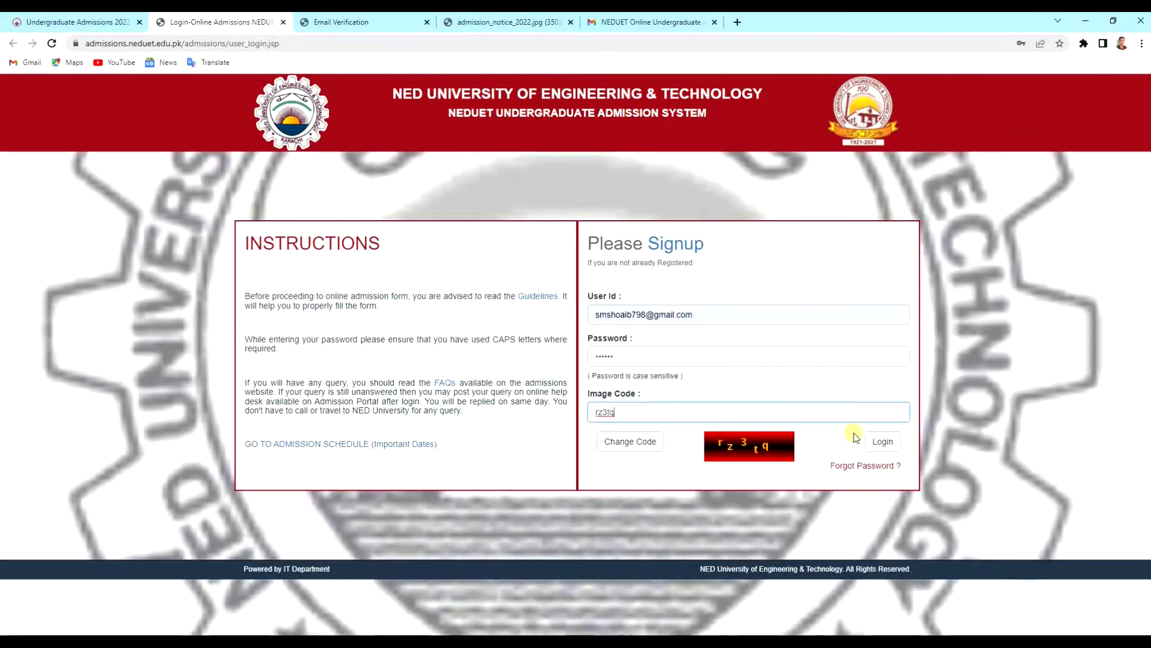
Log in to the admission portal with the filled-in credentials and decline saving the password in the browser
left_click(882, 442)
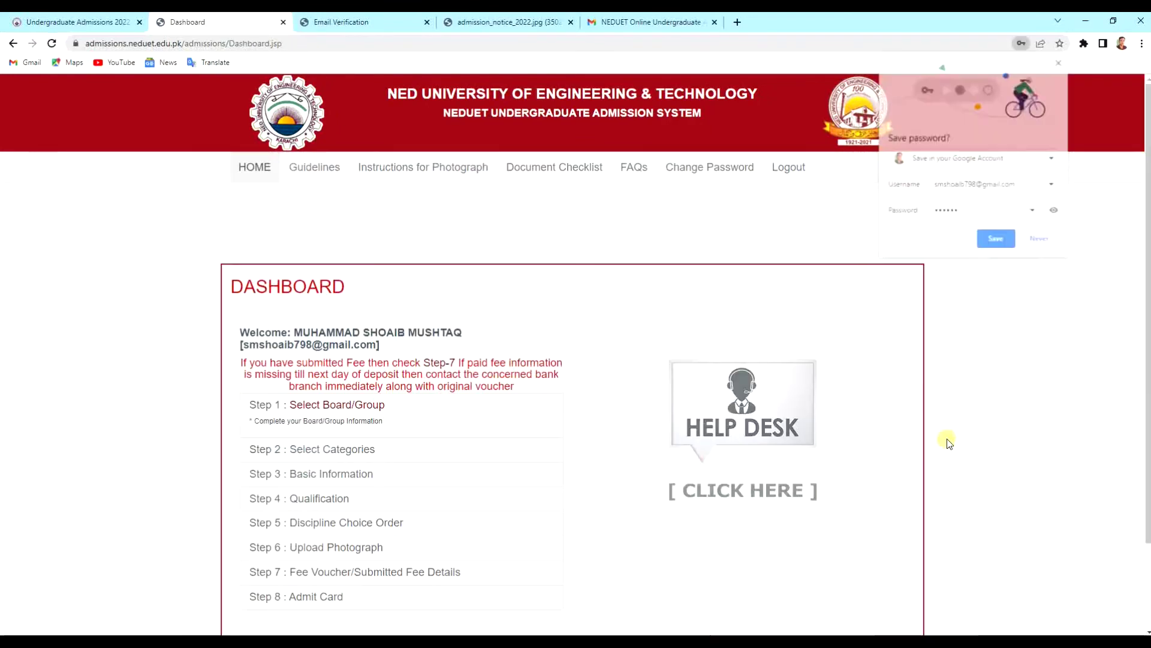
left_click(1042, 239)
scroll(1147, 324, "down", 2)
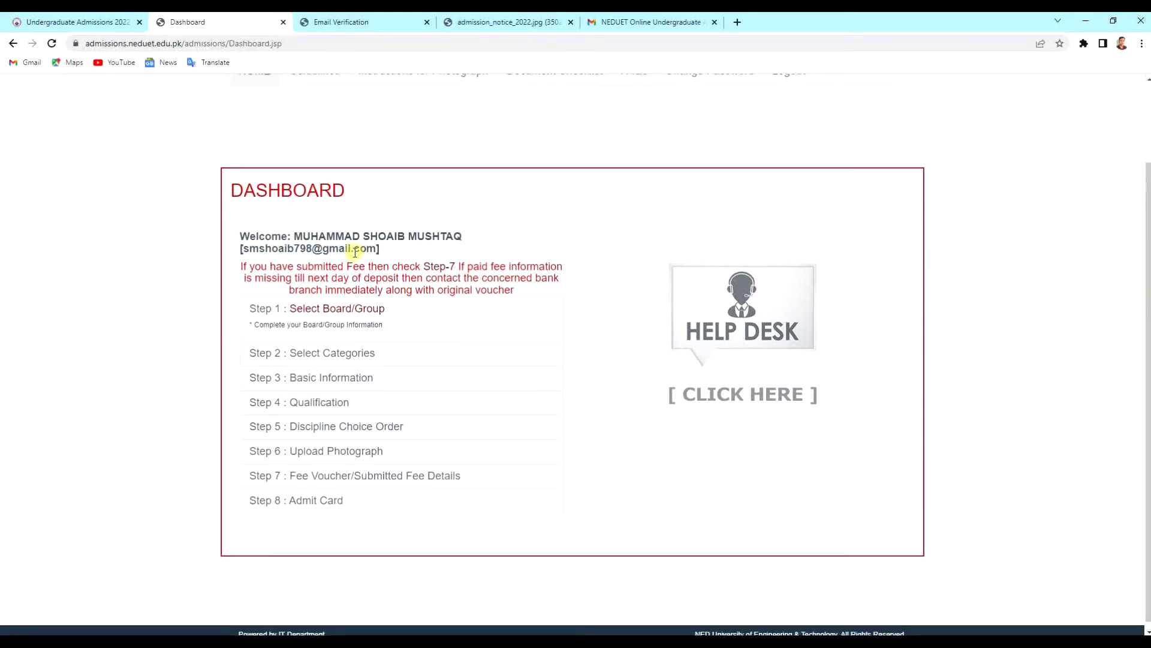
In Step 1, set the board to Board of Intermediate Education, Karachi, the group to Pre-Engineering and the domicile to Any City in Sindh
left_click(329, 309)
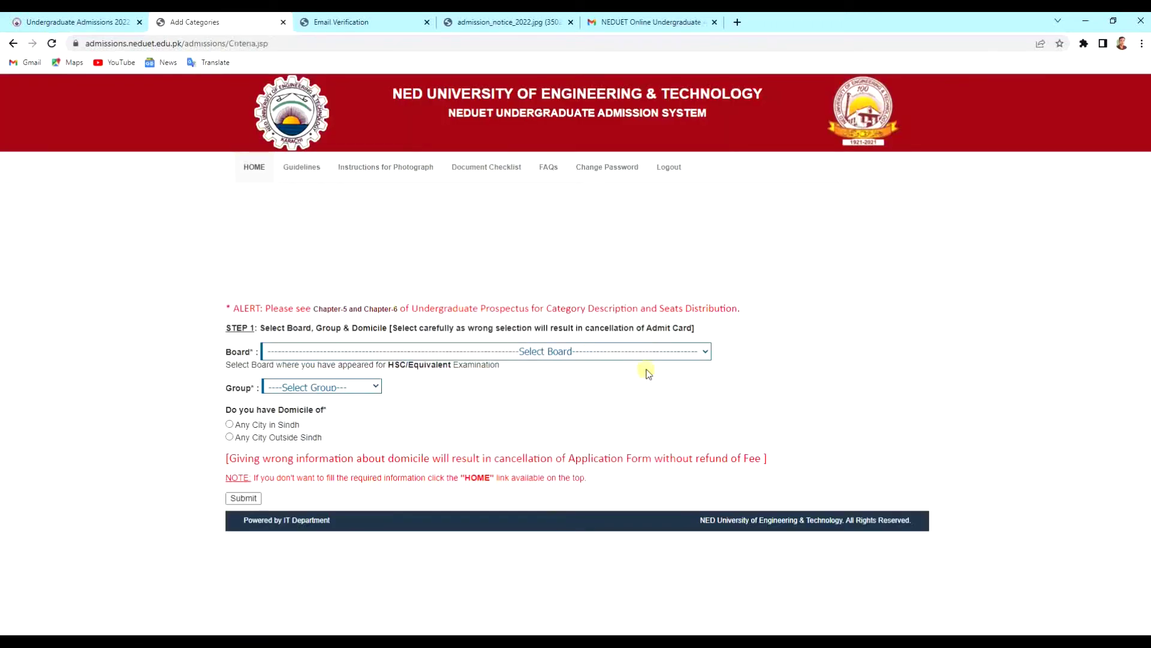
left_click(705, 352)
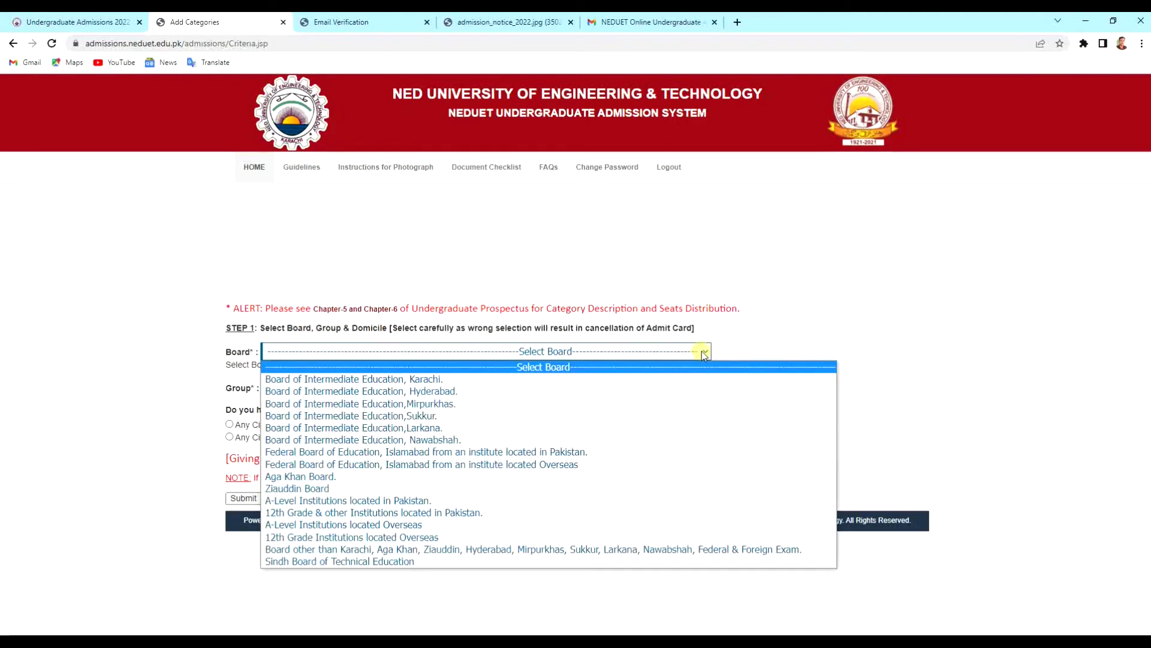
left_click(424, 379)
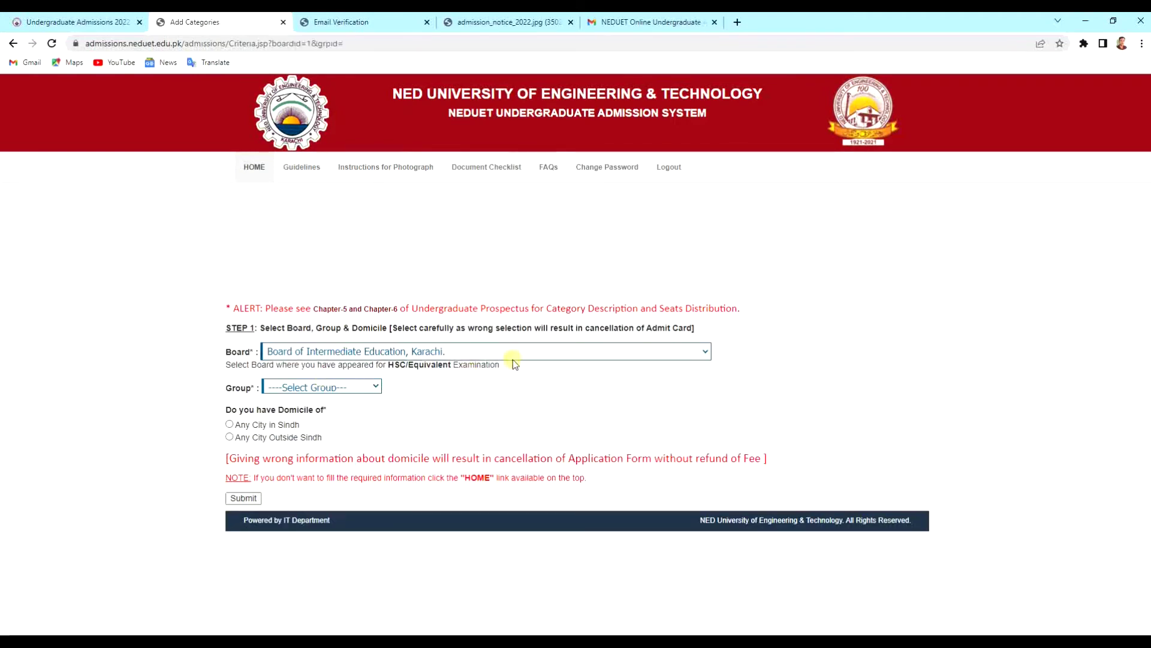
left_click(374, 388)
left_click(317, 413)
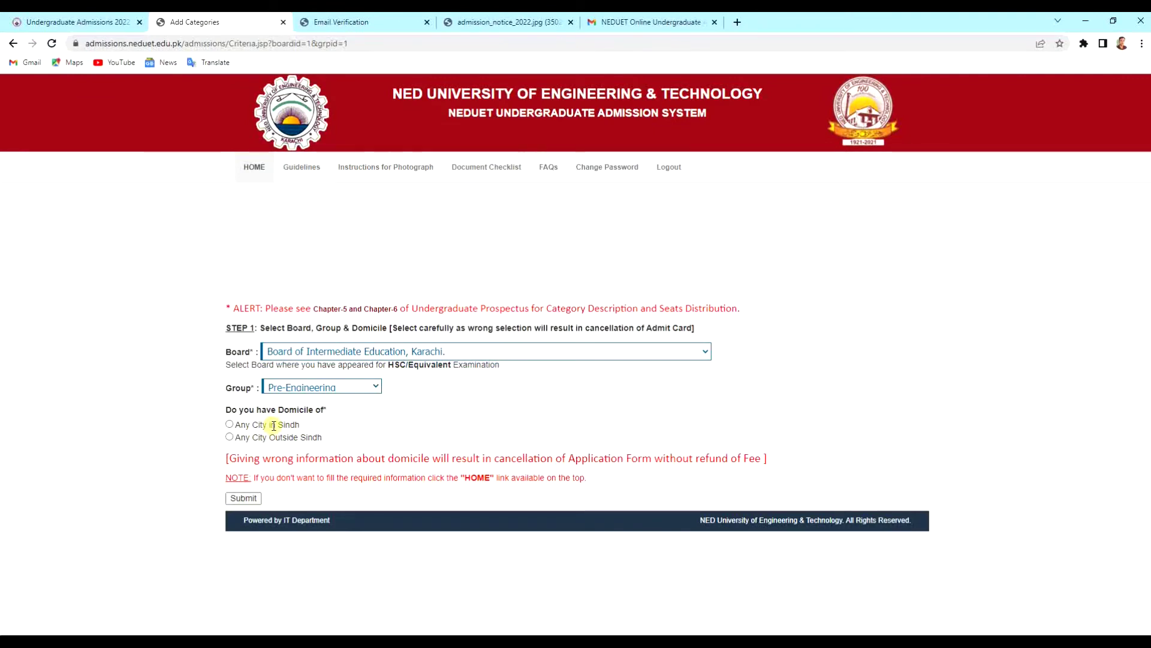
left_click(230, 425)
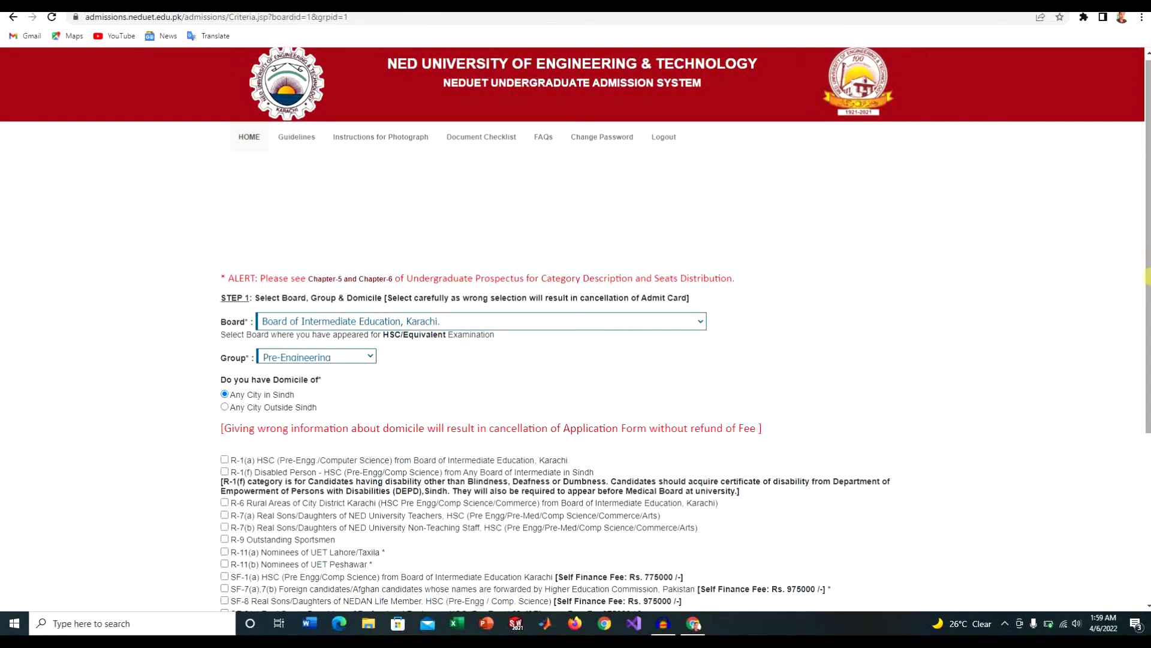
Choose admission categories R-1(a), SF-1(a) and SF-11 Sponsors Seats, dismiss the battery notice and submit the selection
left_click_drag(1146, 220, 1146, 382)
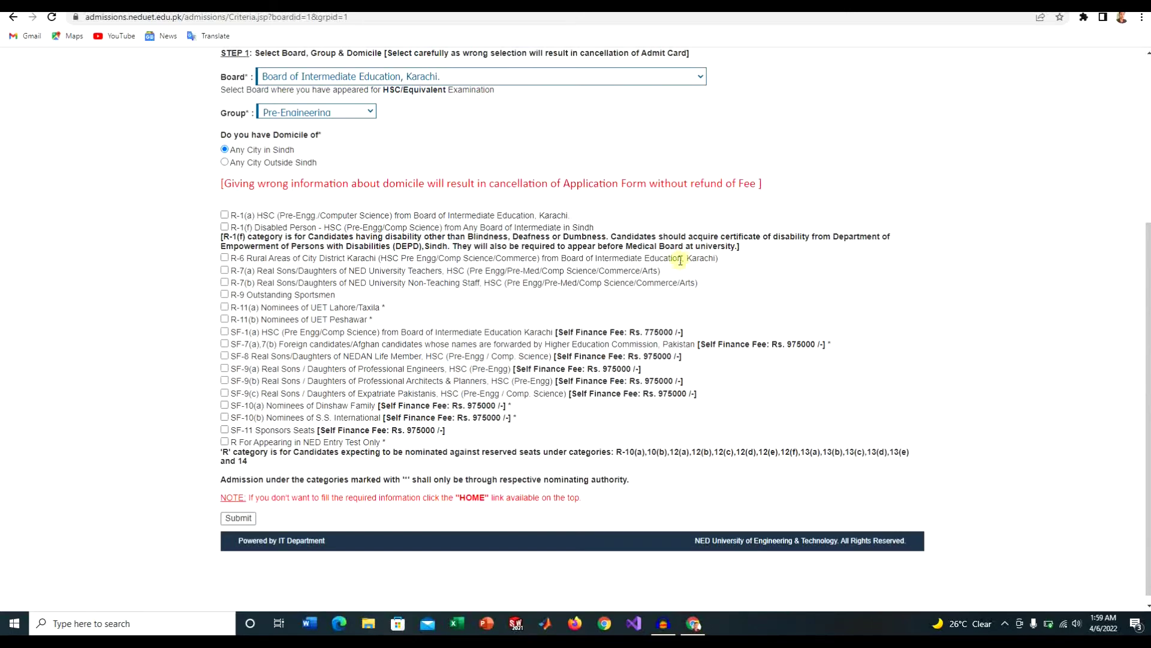
left_click_drag(444, 216, 536, 216)
left_click(536, 216)
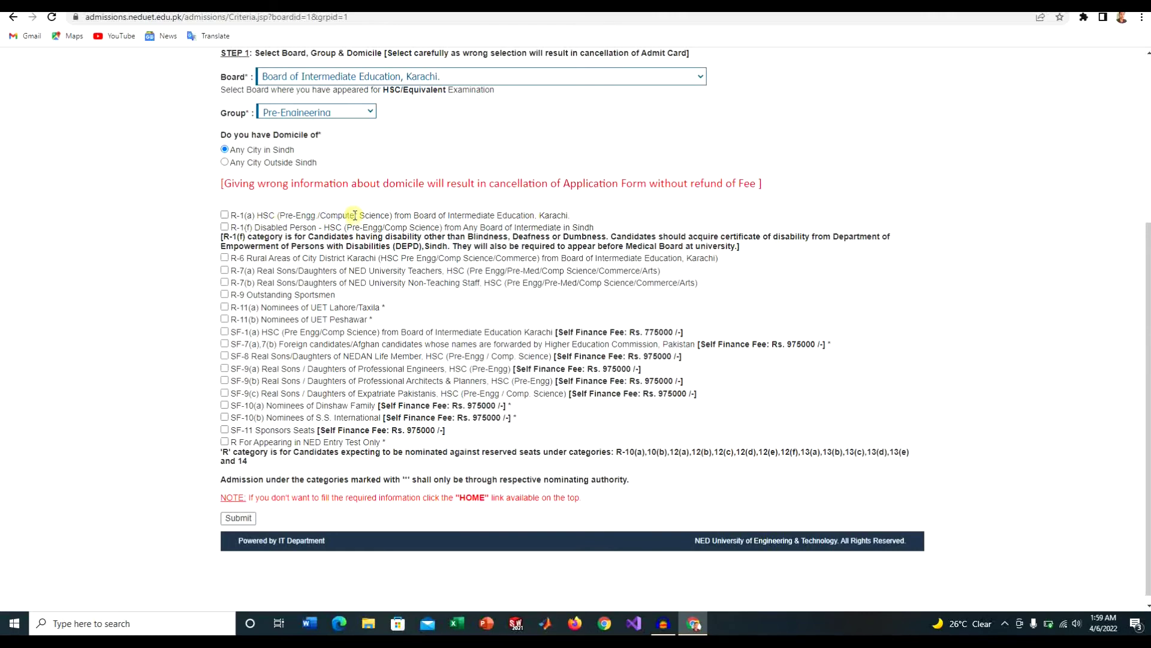
left_click_drag(285, 215, 309, 214)
left_click(224, 215)
left_click(426, 213)
left_click(224, 330)
double_click(647, 332)
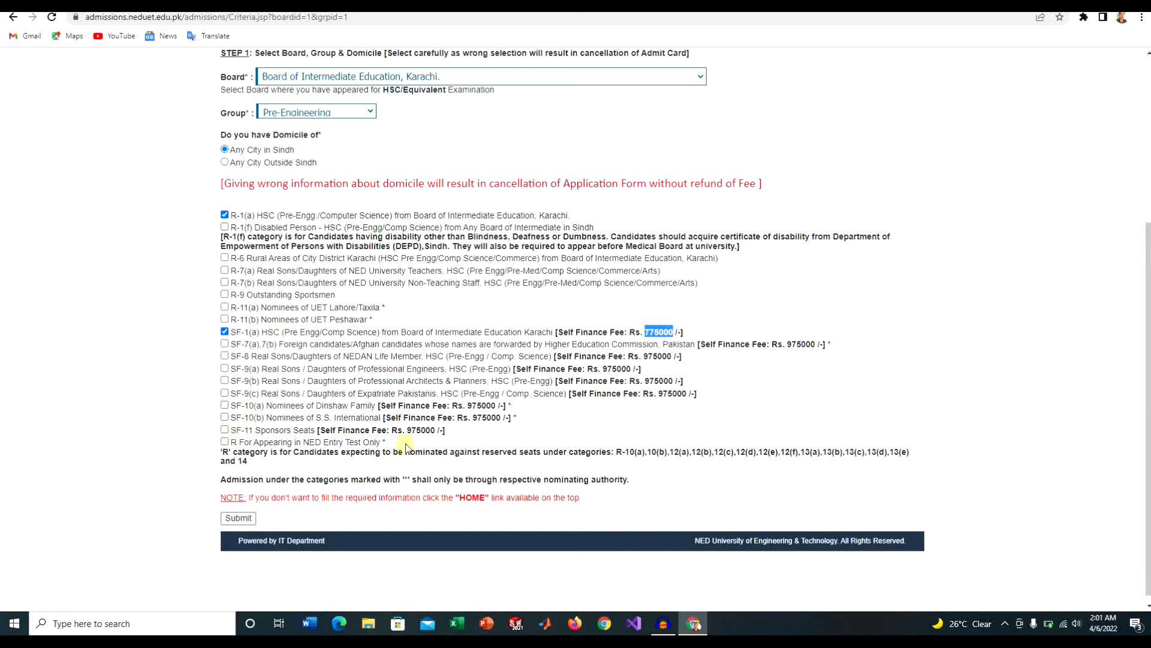
left_click(225, 430)
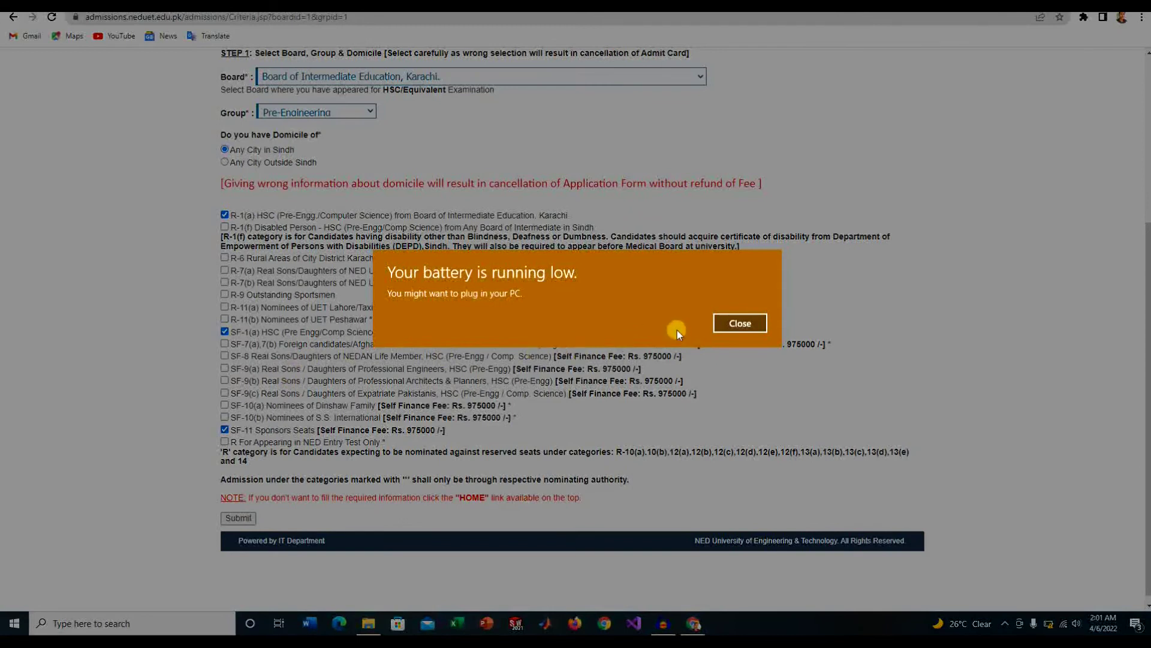
left_click(727, 325)
left_click(239, 518)
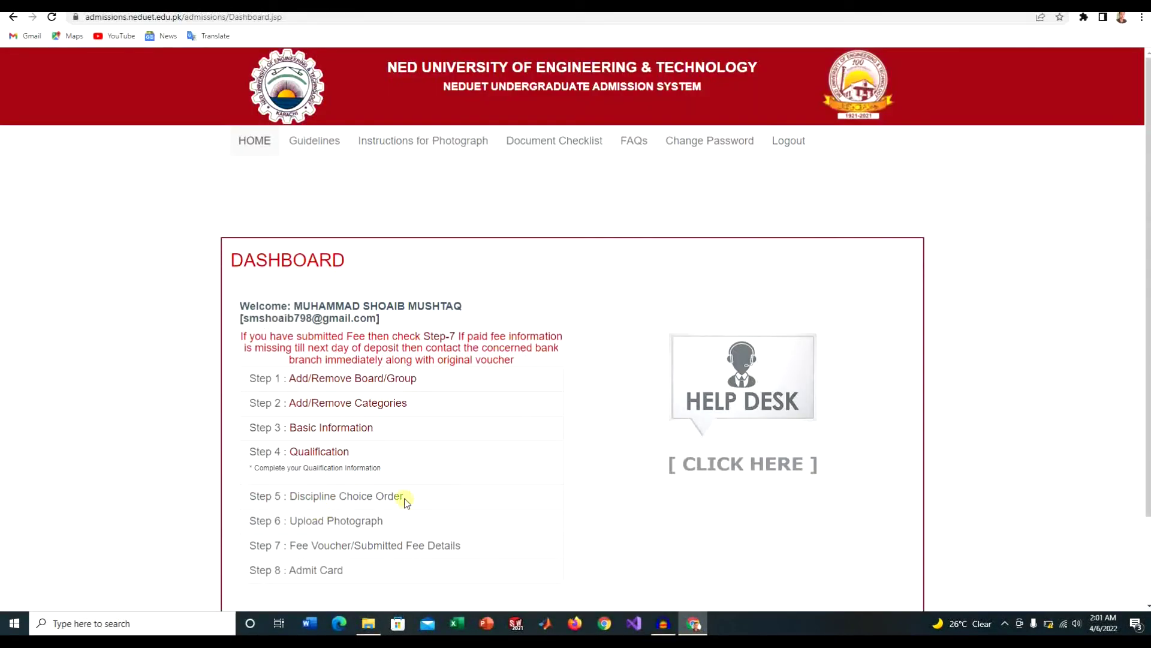
left_click_drag(1147, 204, 1147, 292)
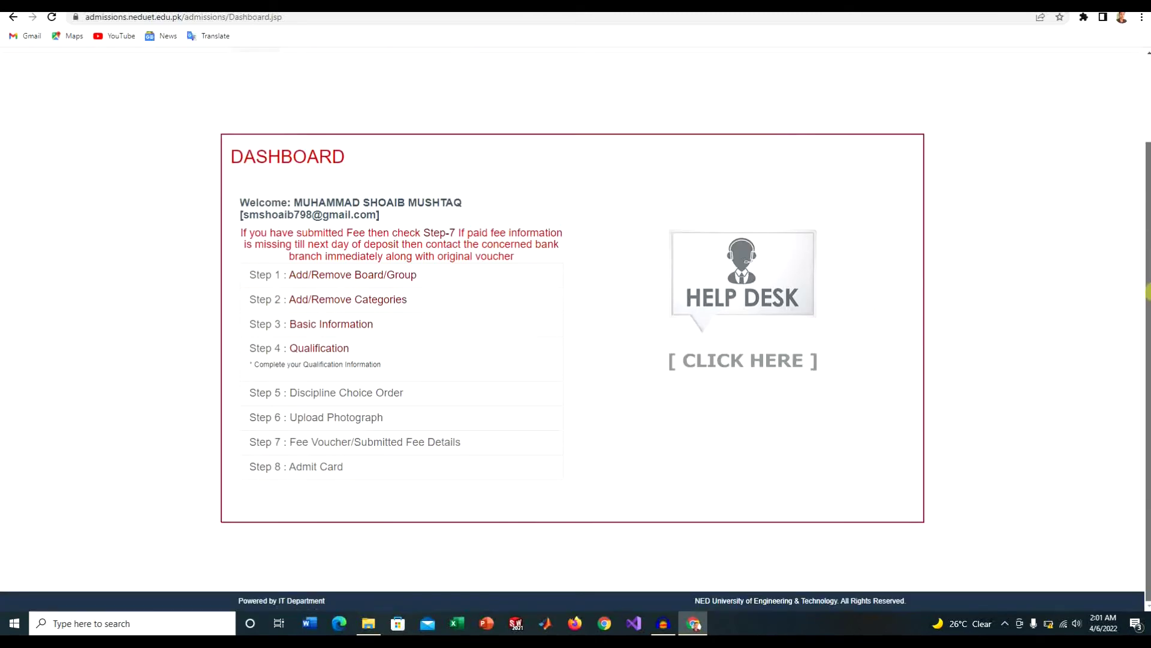
left_click(319, 348)
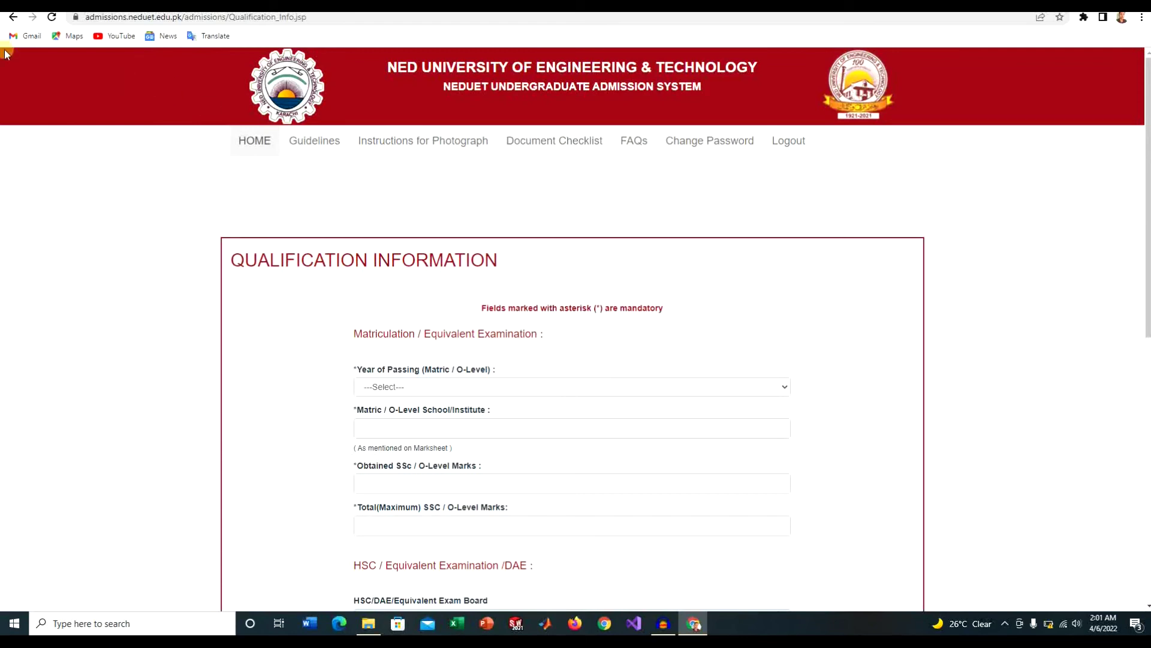
left_click(15, 18)
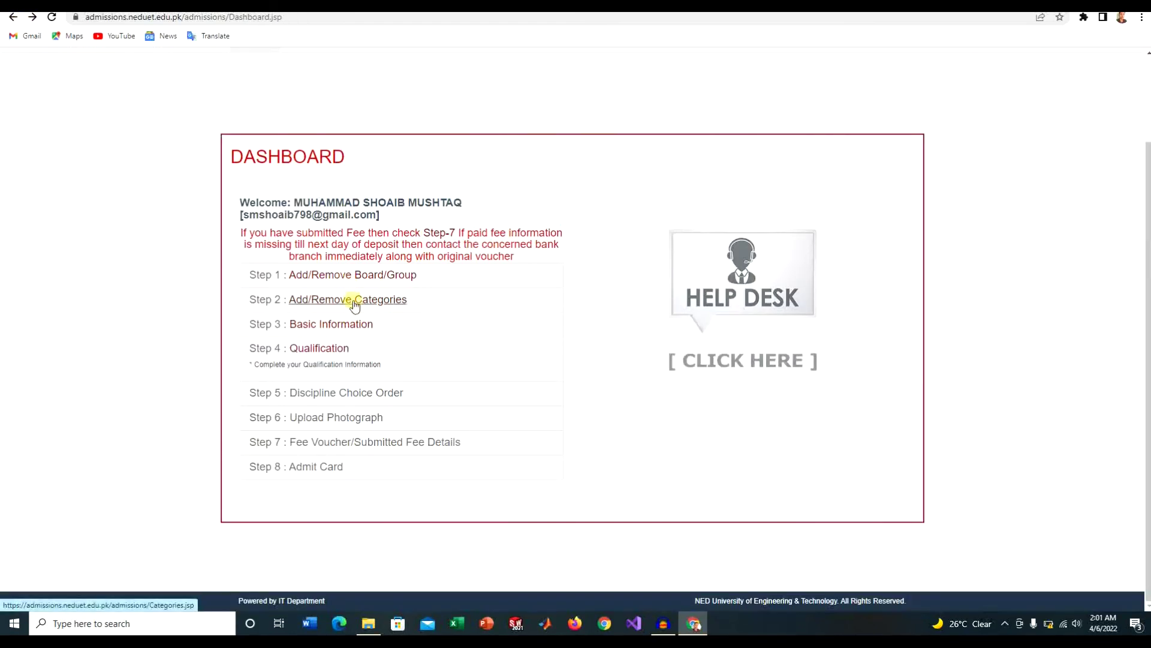
Open the Basic Information form, go through to the father/guardian section and save it with Save & Next
left_click(351, 324)
left_click_drag(1147, 132, 1147, 474)
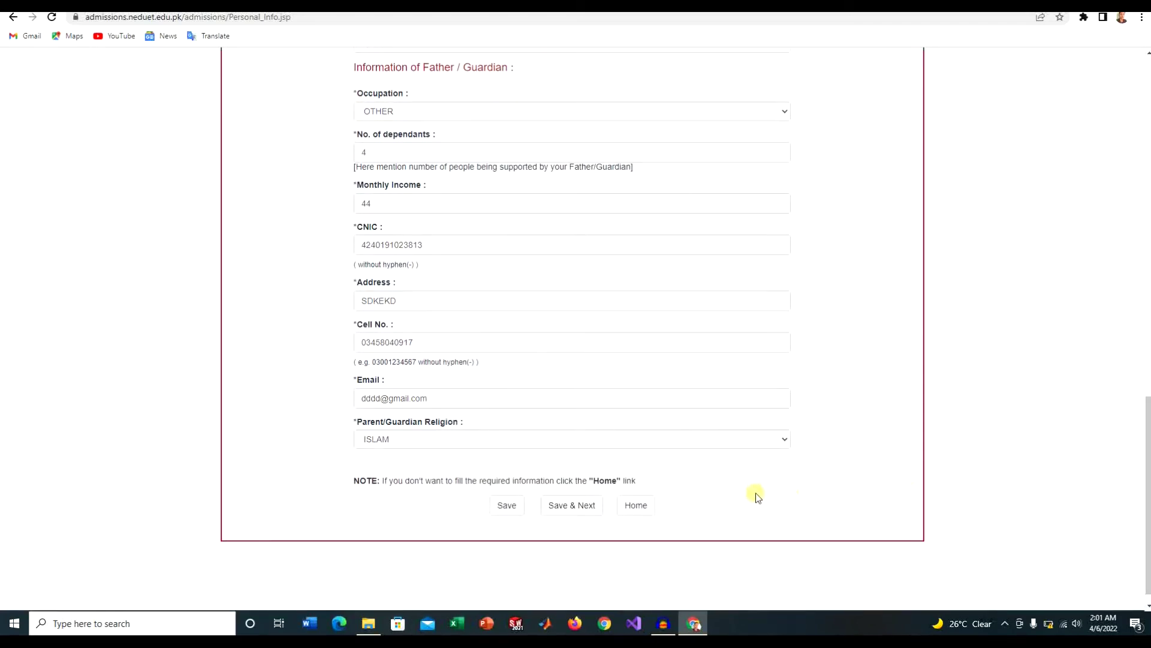
left_click(585, 505)
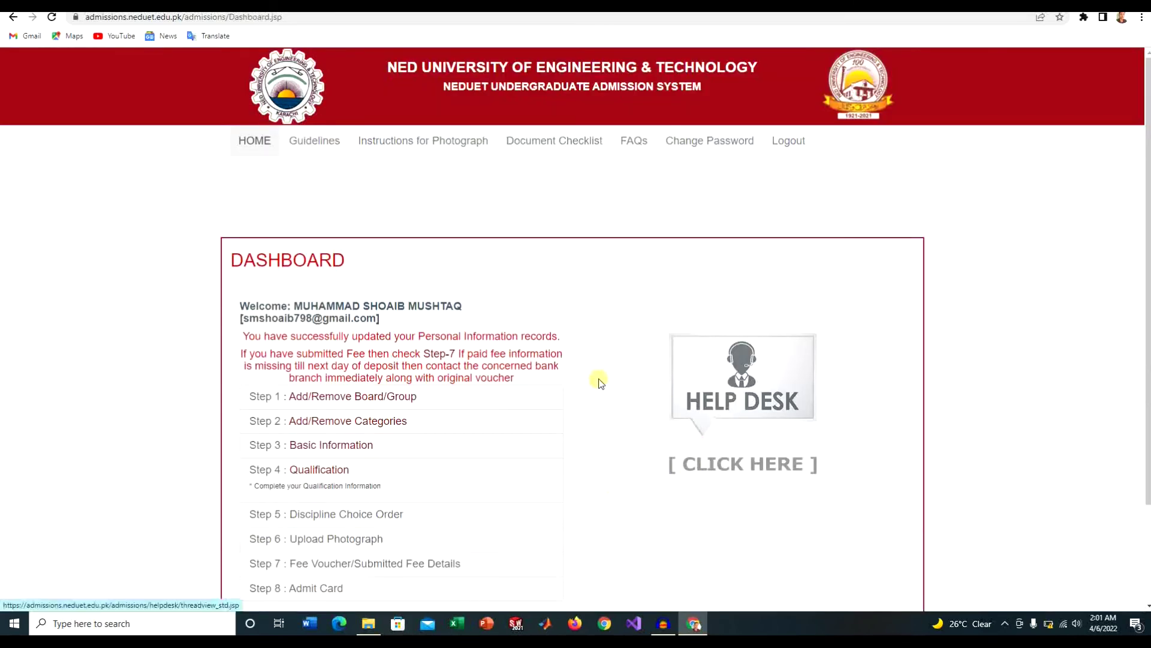
In the Qualification form, enter matriculation year 2019, school "hhh", obtained marks 733 and total marks 850
left_click_drag(1147, 209, 1147, 283)
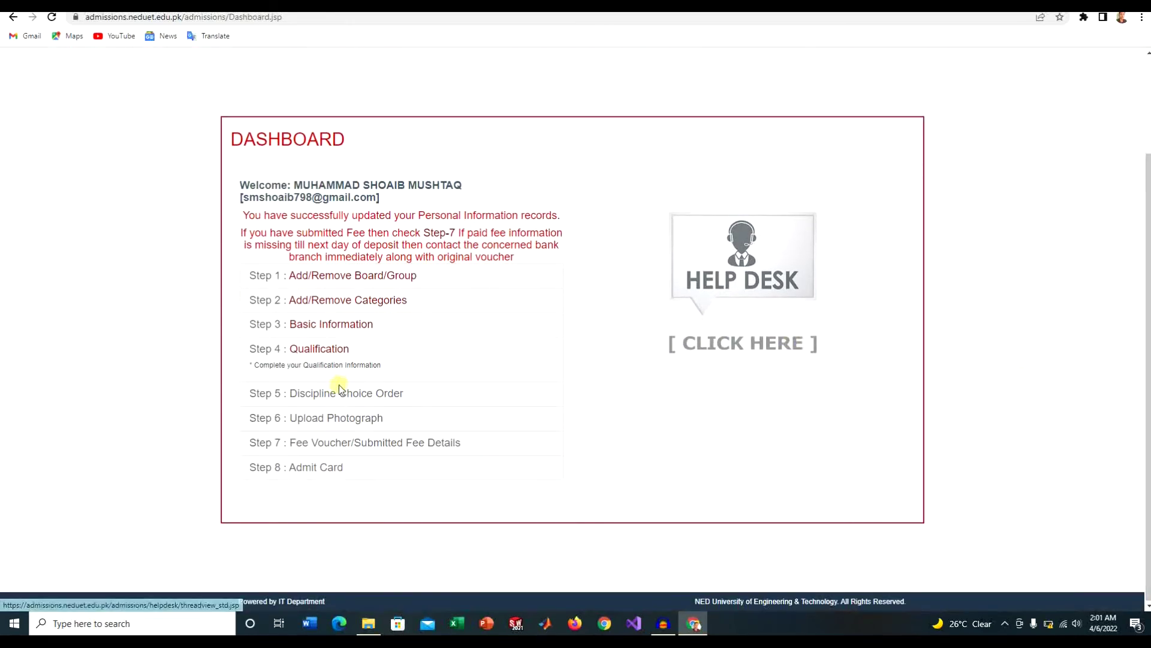
left_click(314, 349)
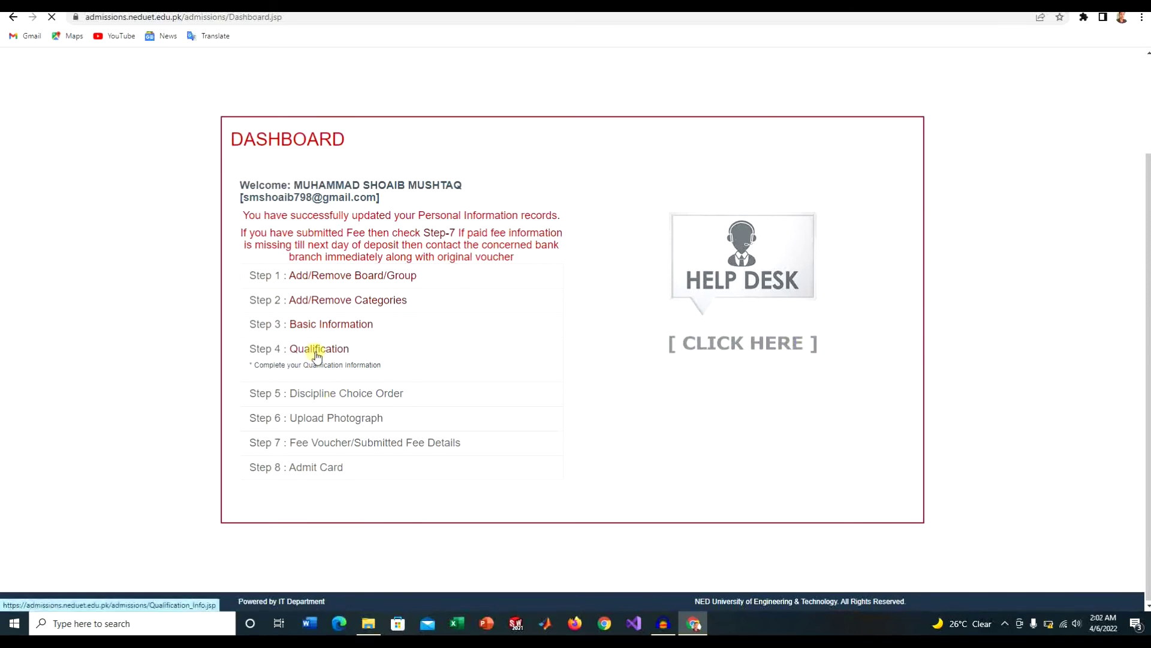
left_click(617, 387)
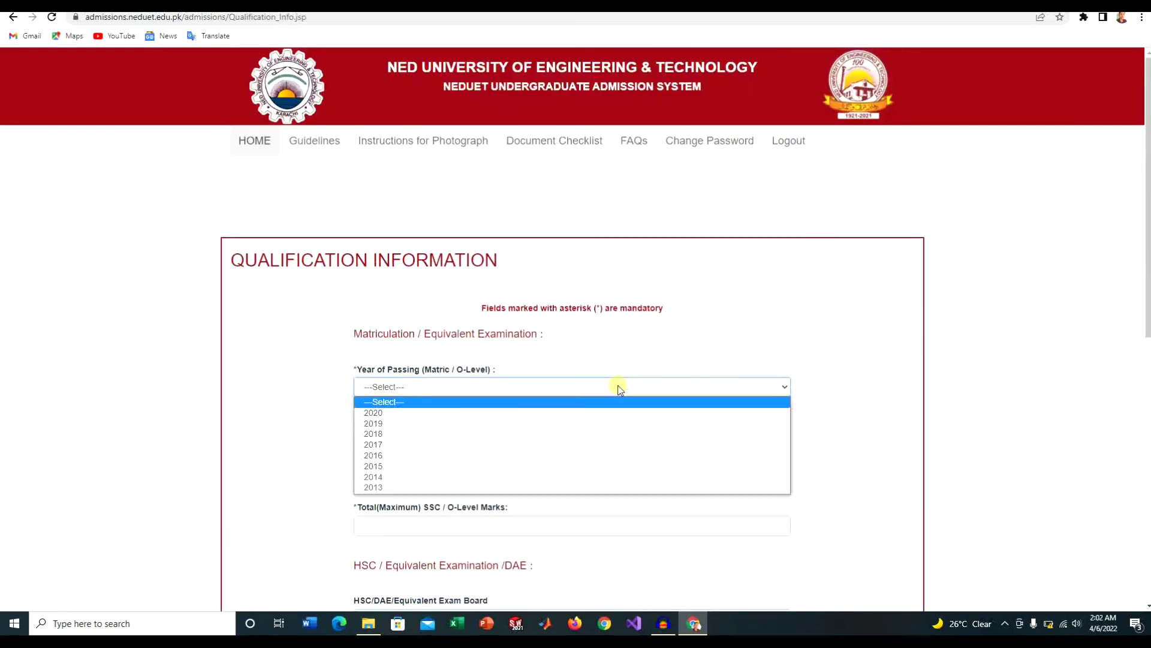
left_click(521, 423)
left_click(520, 427)
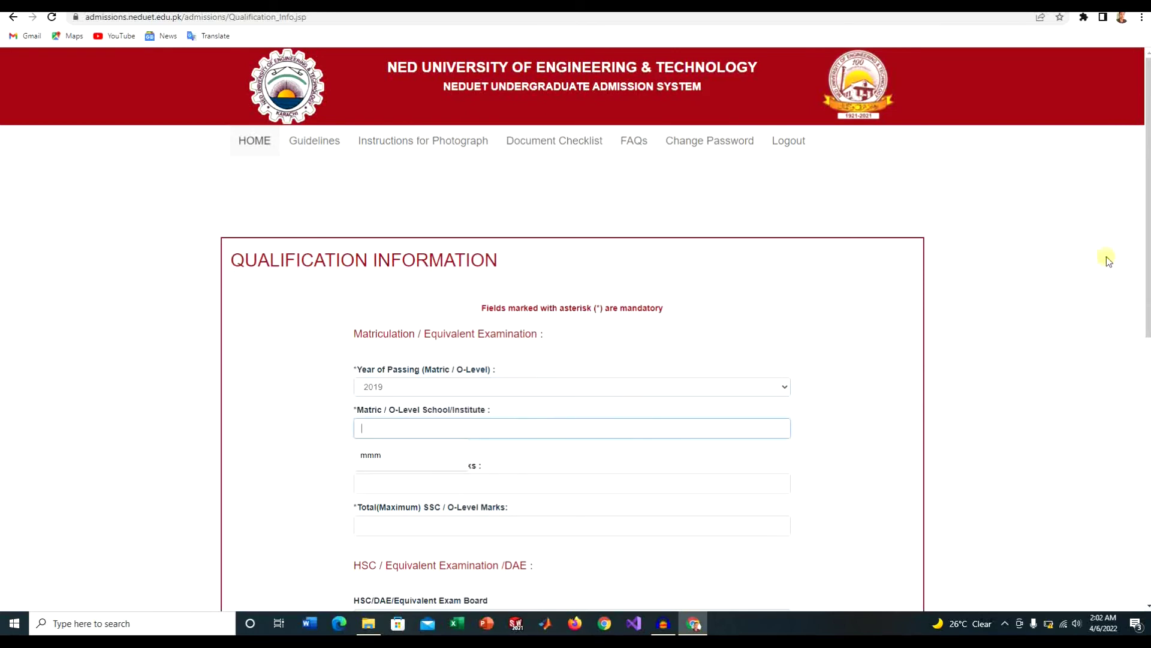
scroll(1108, 260, "down", 2)
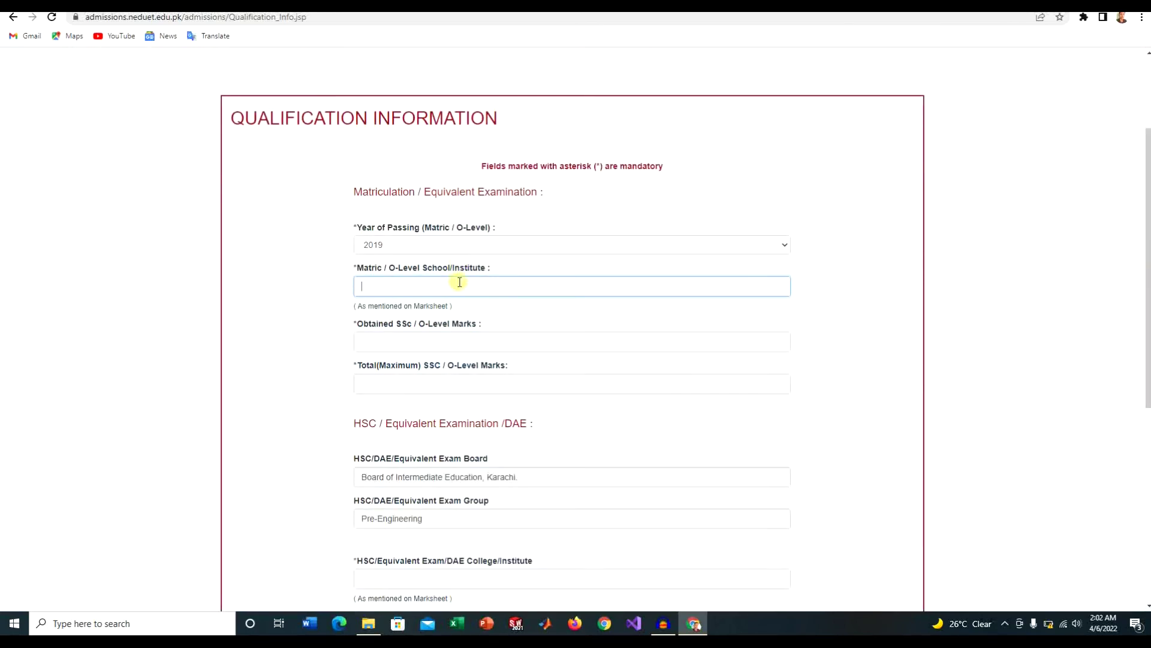
left_click(460, 342)
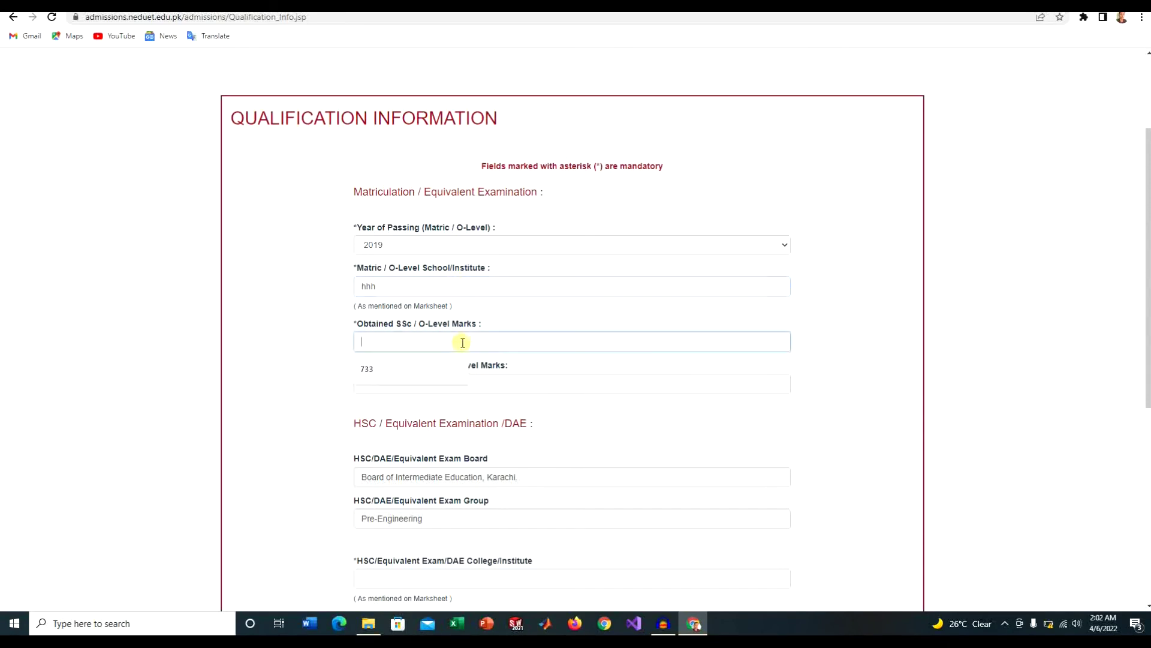
left_click(457, 360)
left_click(462, 381)
left_click(448, 408)
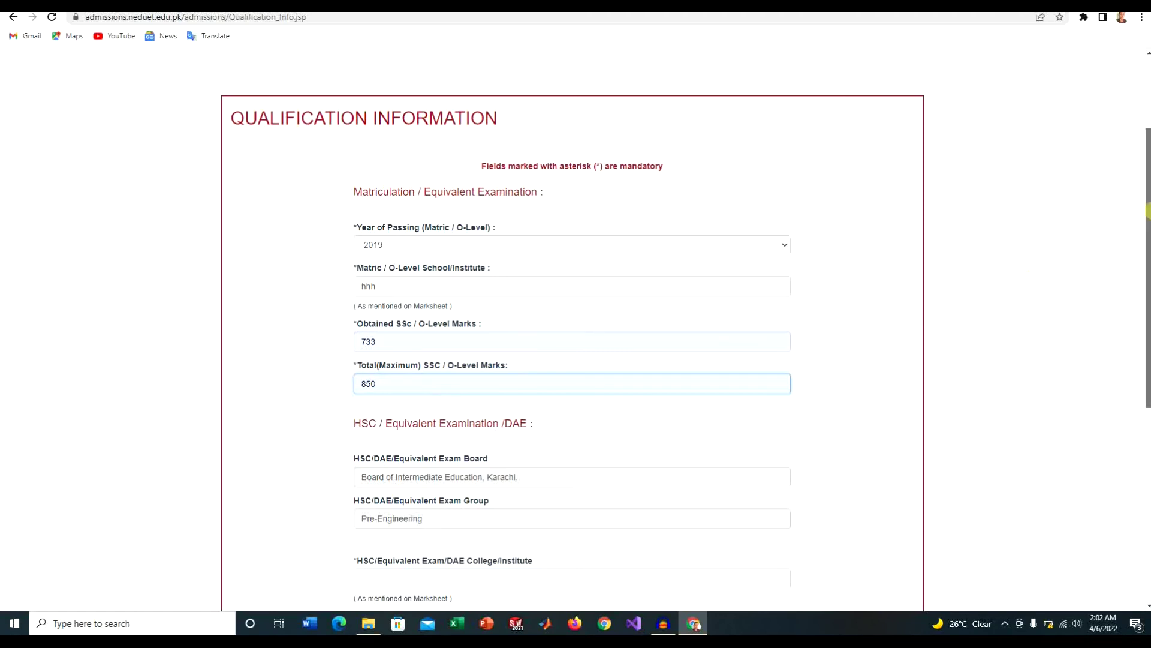
Enter "gghhjghjg" as the HSC college and choose 2022 as the HSC Part-II passing year
scroll(1086, 282, "down", 3)
left_click(645, 283)
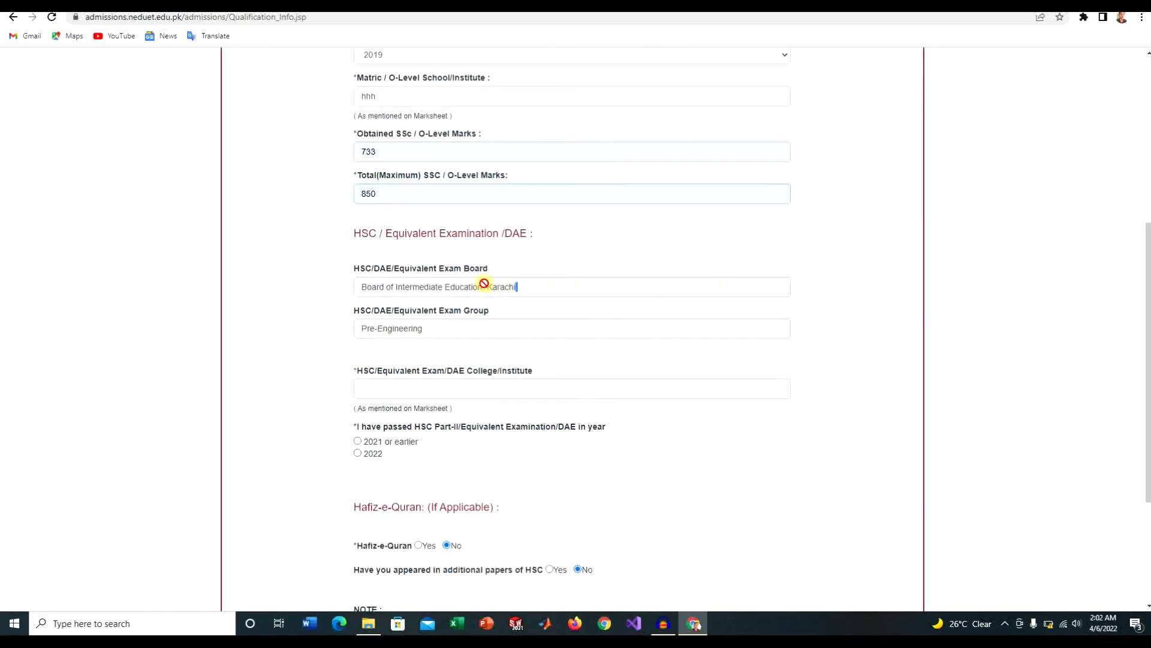
left_click(459, 387)
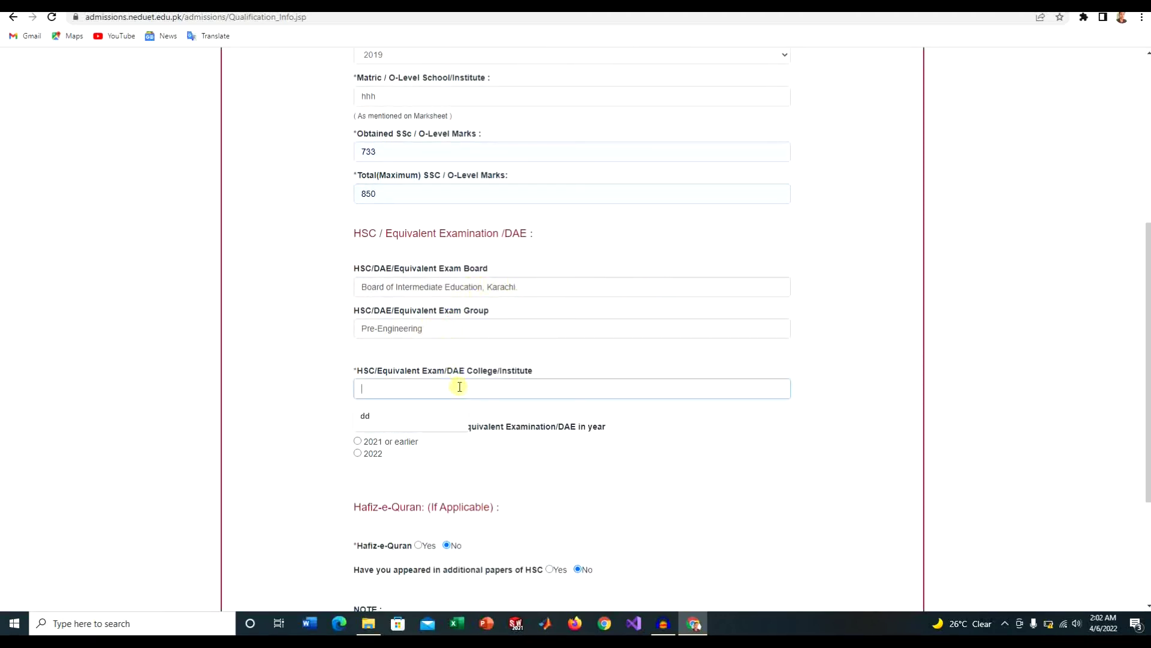
type("gghhjghjg")
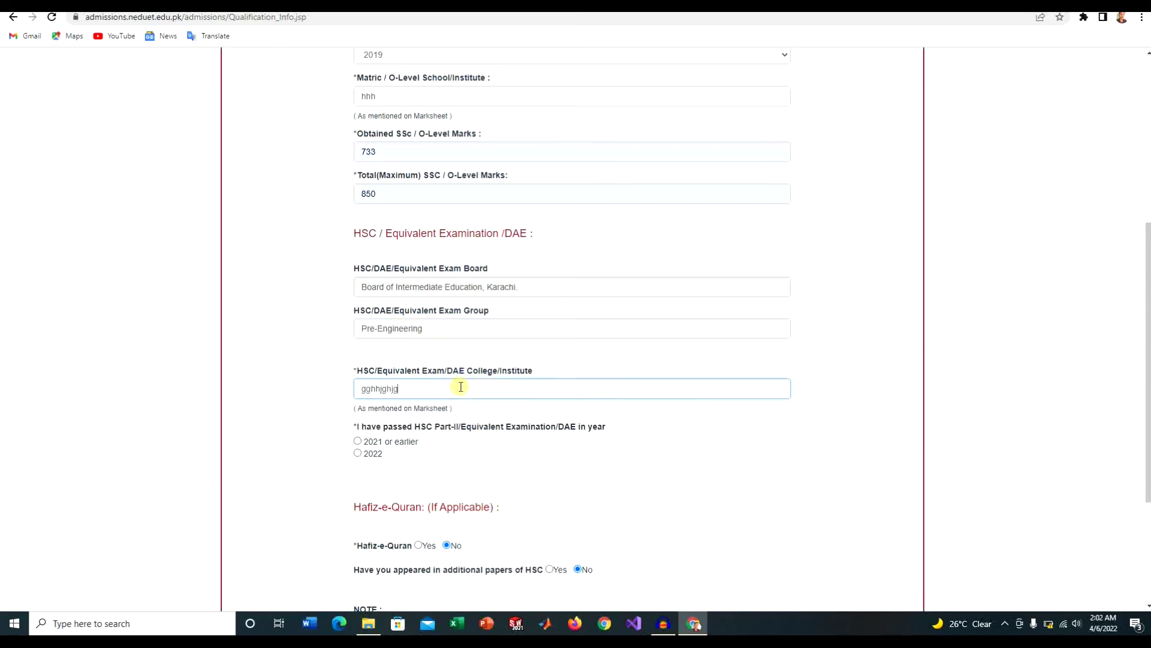
left_click_drag(1147, 288, 1149, 372)
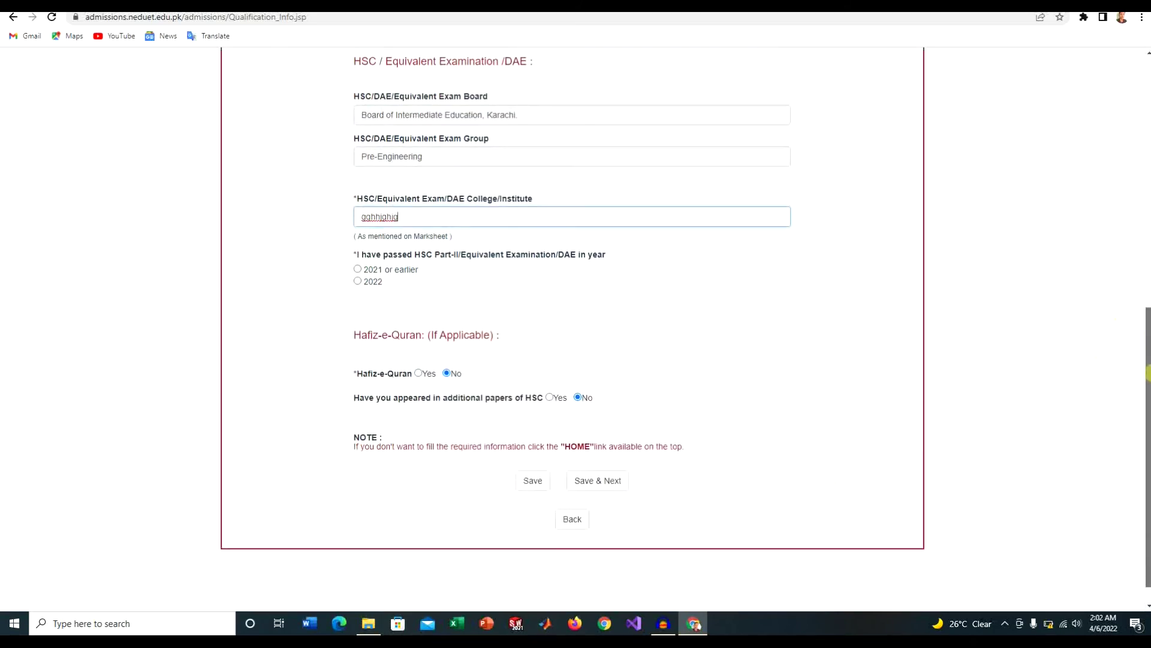
left_click(358, 259)
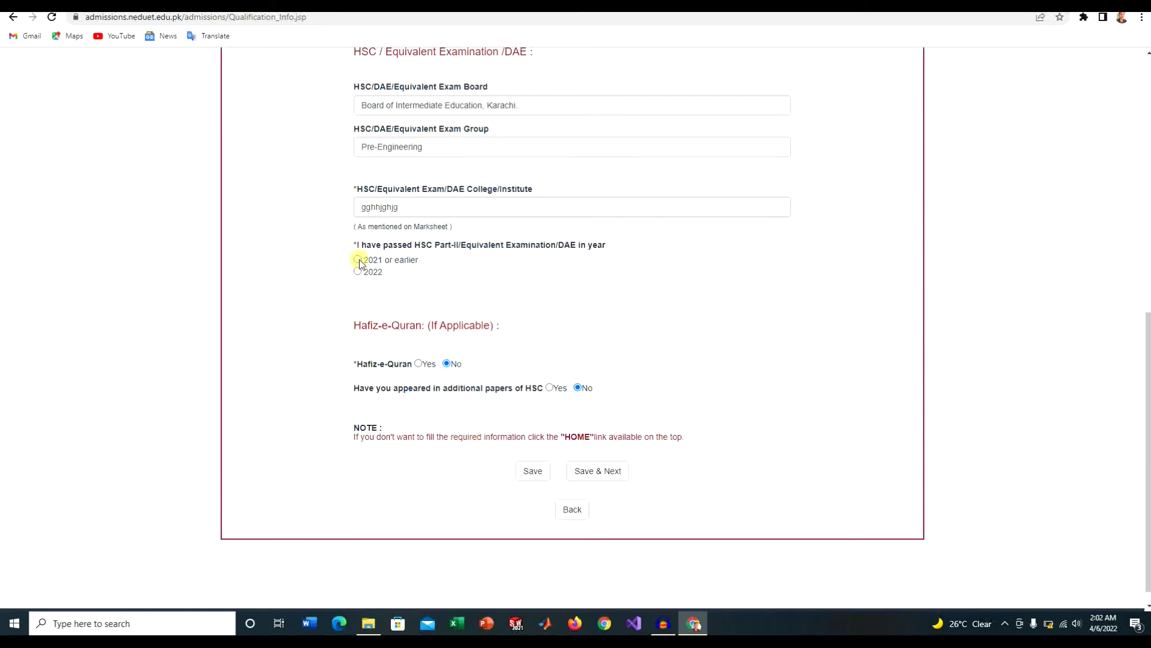
left_click(358, 272)
Set the HSC Part I obtained marks to 489 and the total marks to 550
scroll(1148, 269, "down", 3)
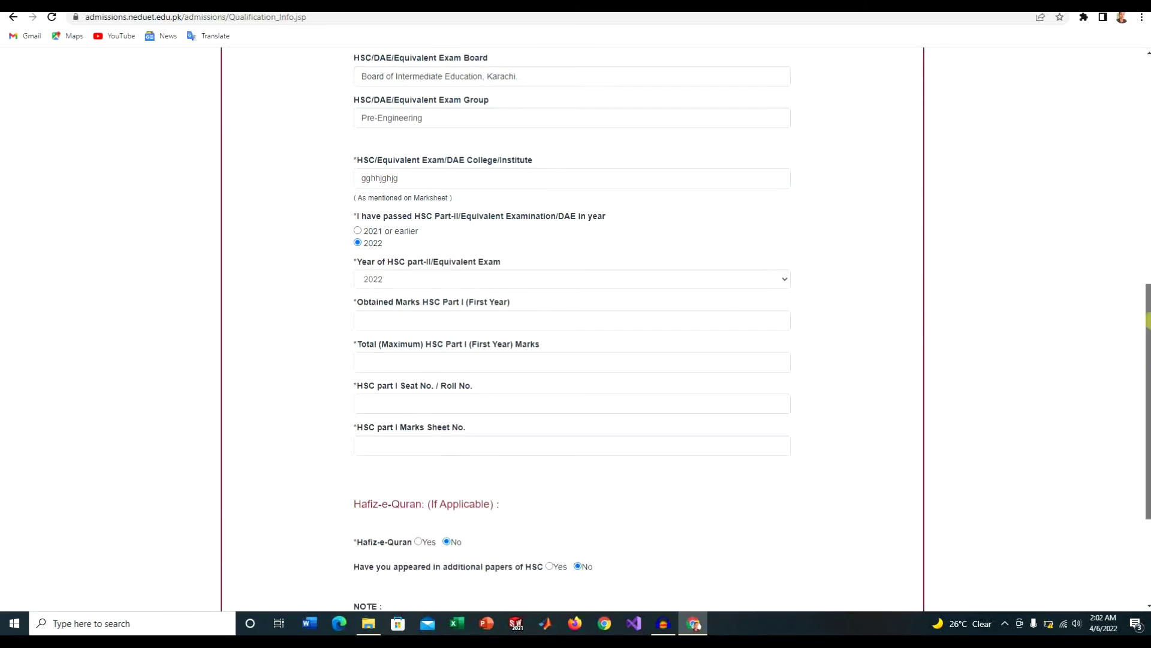
left_click(584, 200)
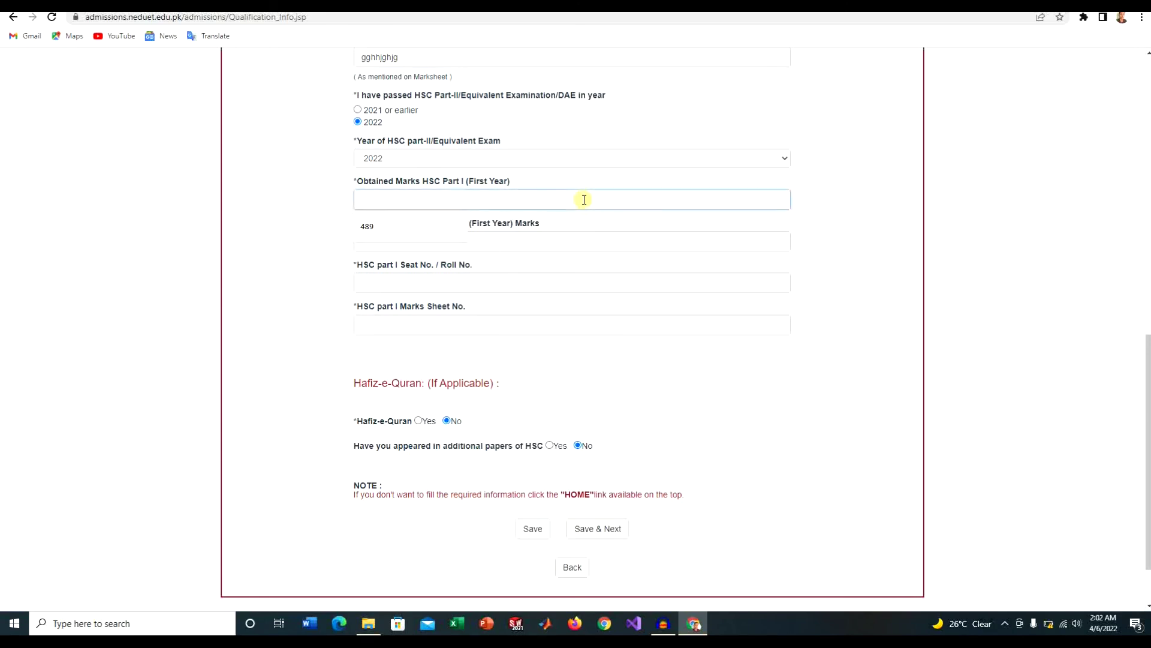
left_click(460, 226)
left_click(465, 242)
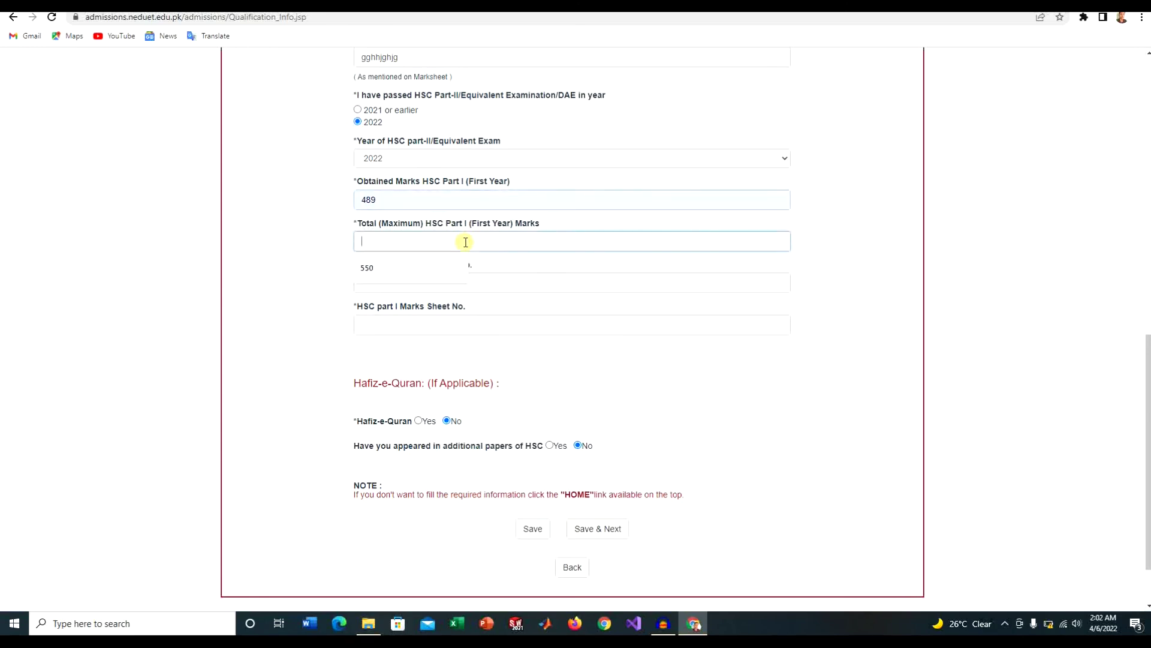
left_click(452, 266)
Fill in the HSC Part I seat number and marks sheet number, and save the qualification form with Save & Next
left_click(452, 276)
type("44")
left_click(437, 324)
left_click(438, 352)
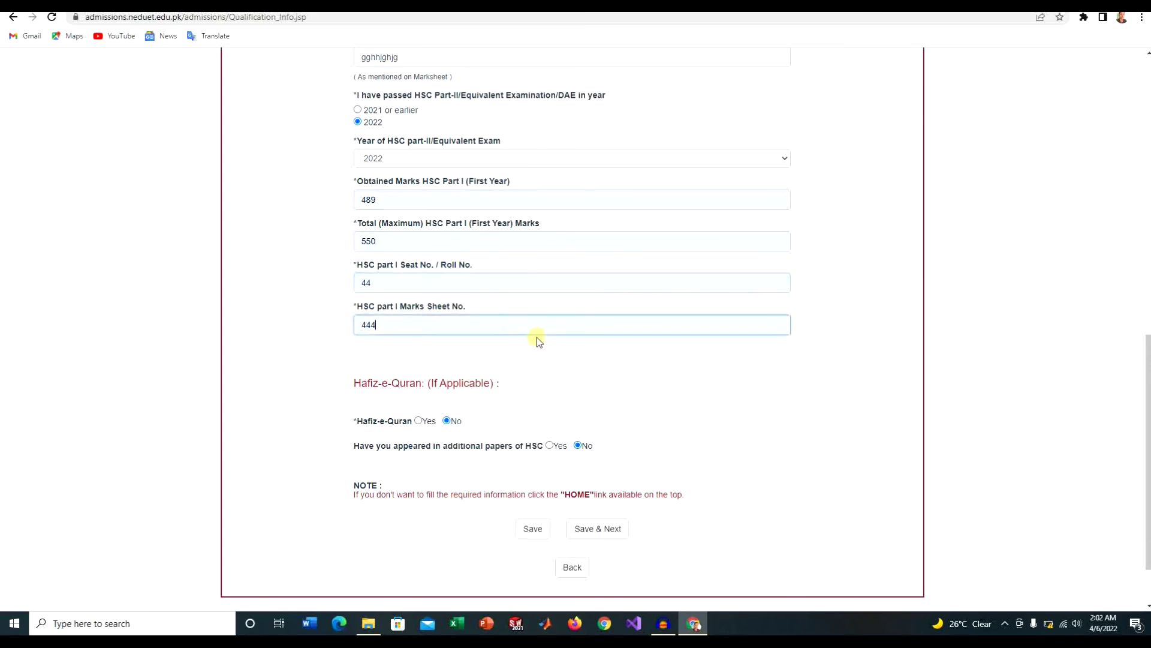
left_click_drag(1149, 461, 1133, 496)
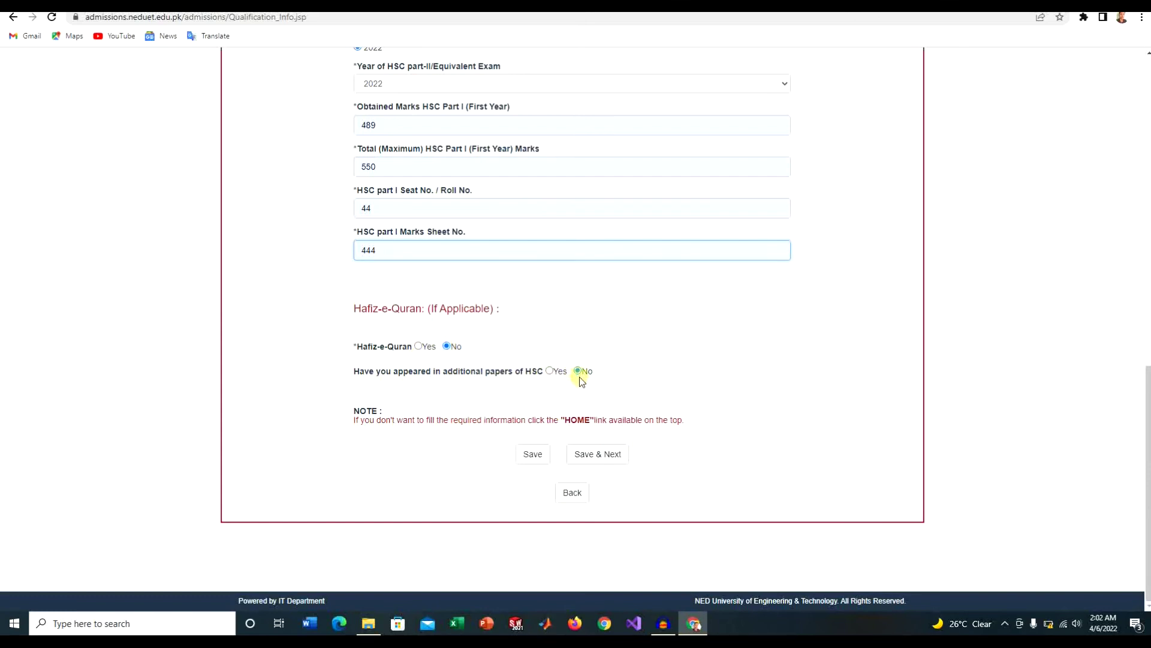
left_click(597, 459)
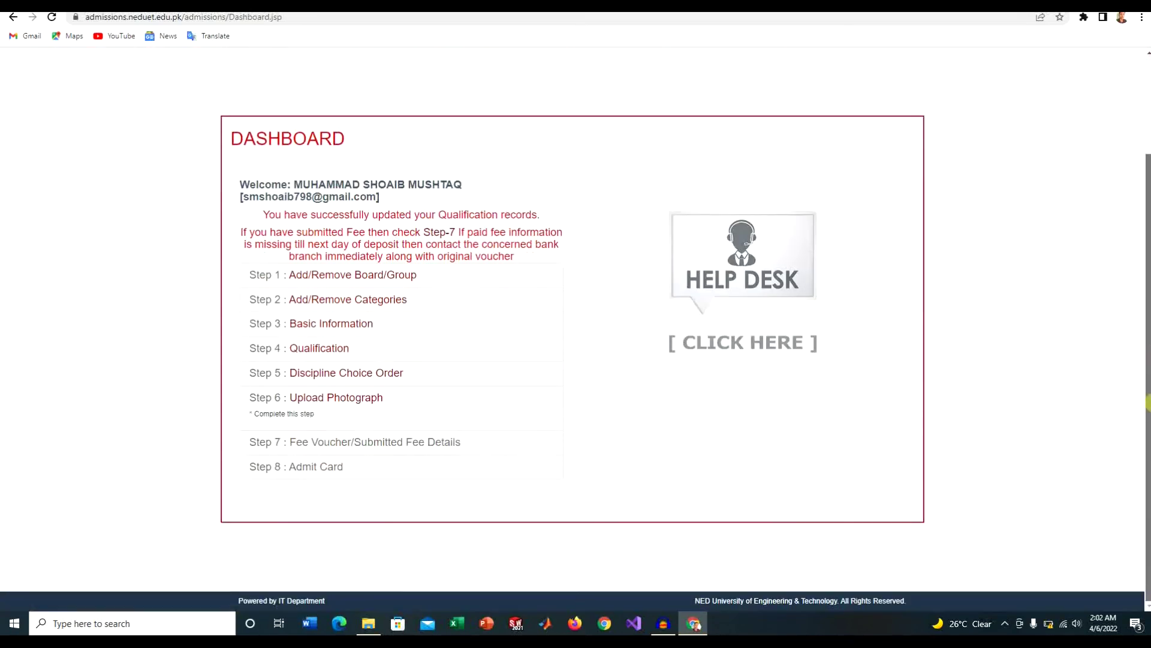
Open the Upload Photograph step, choose a JPG image from the Youtube_Thumbnail folder and upload it as the applicant's photograph
left_click(353, 398)
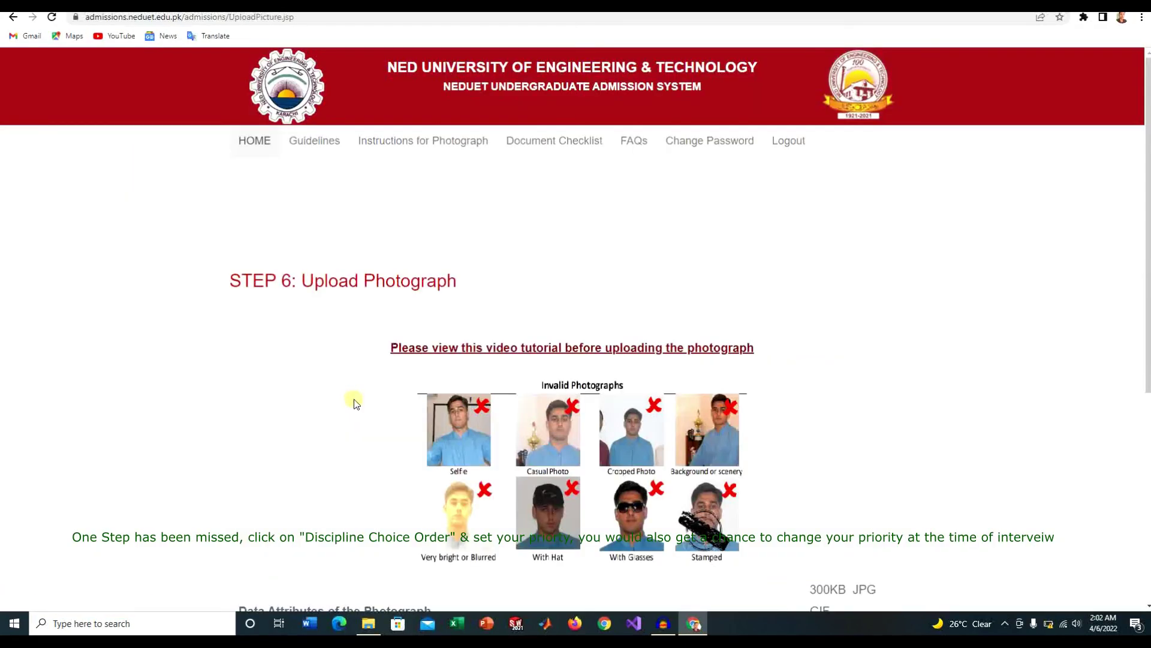
scroll(1148, 339, "down", 4)
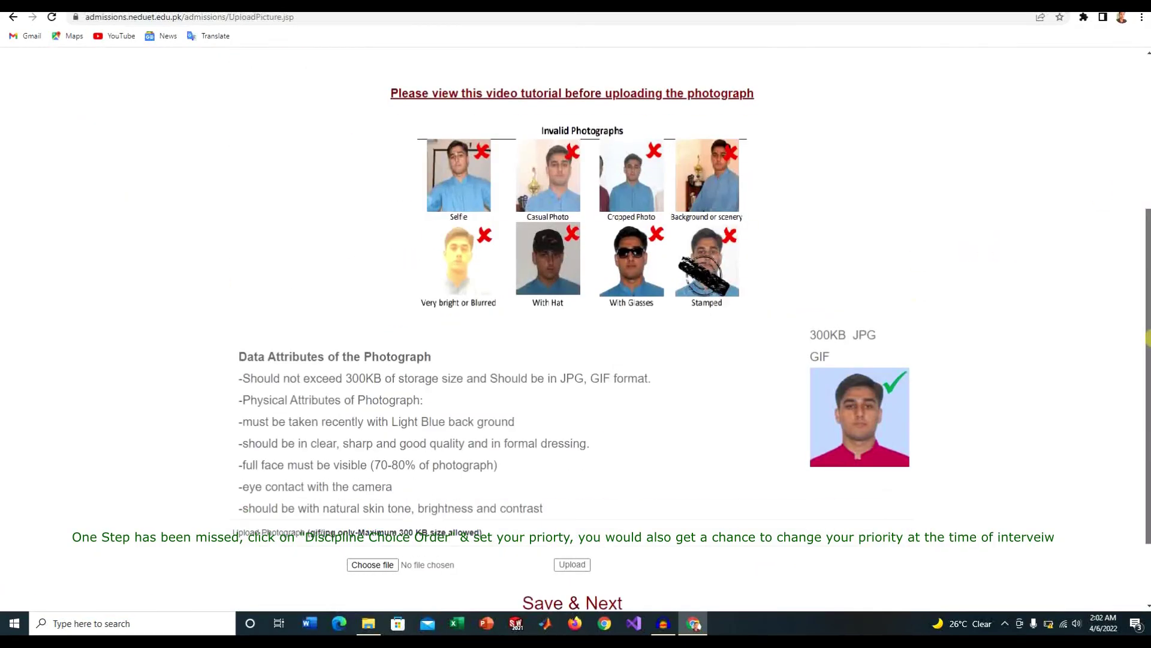
scroll(1148, 339, "down", 2)
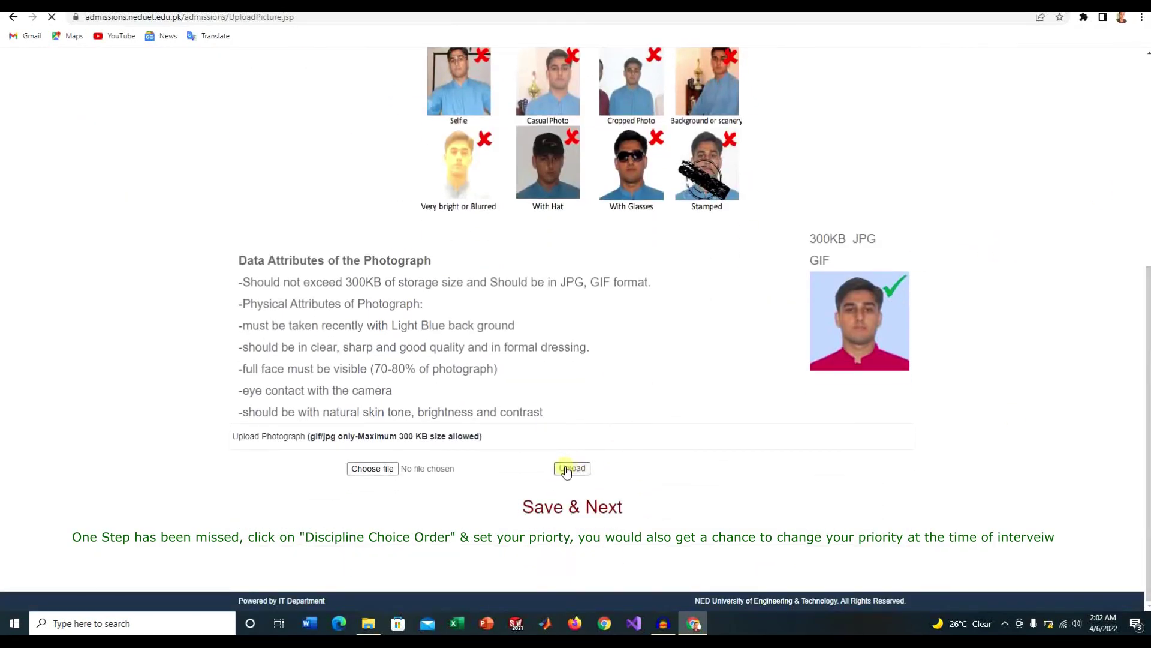
left_click(1147, 499)
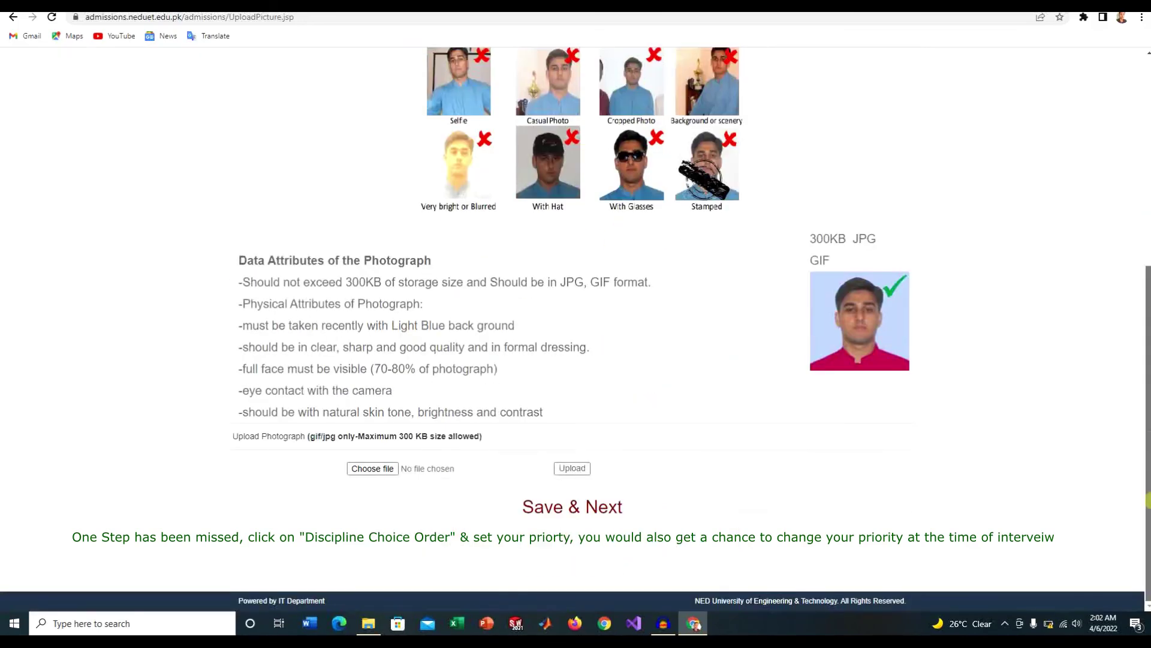
left_click(380, 470)
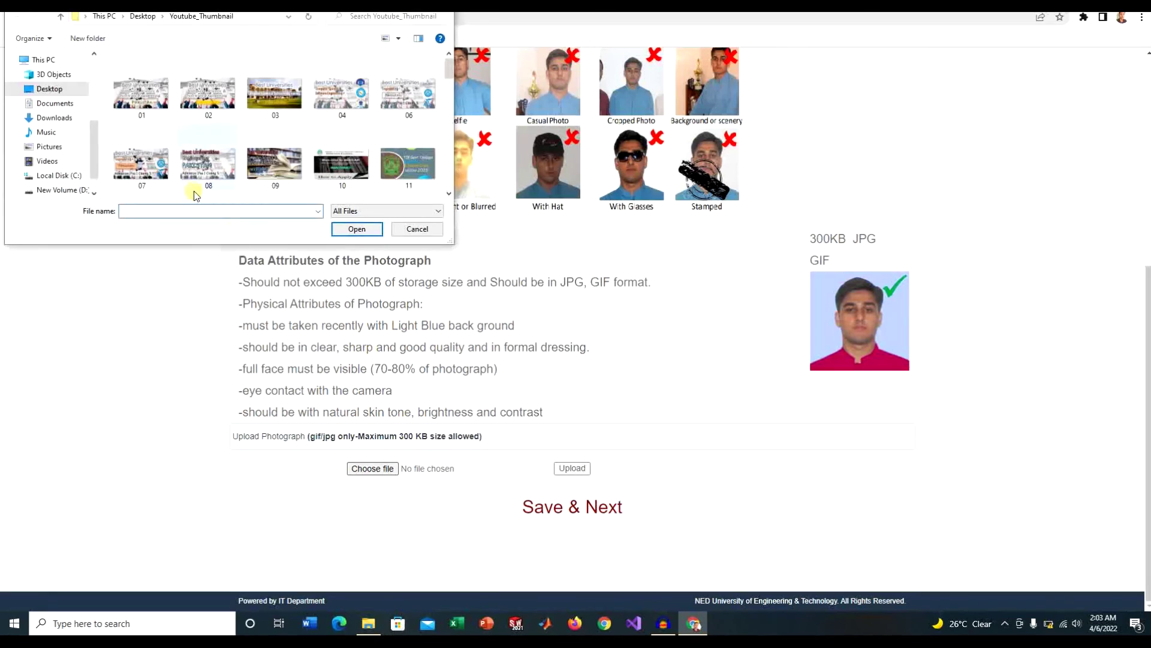
double_click(150, 100)
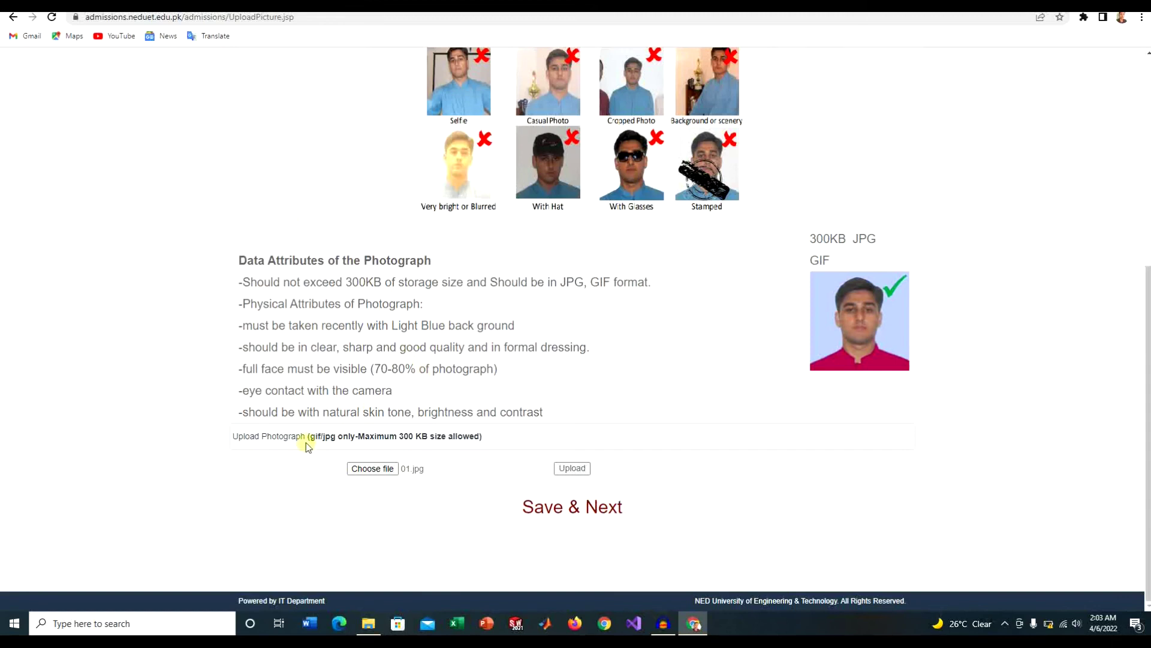
left_click(372, 468)
left_click_drag(451, 73, 453, 195)
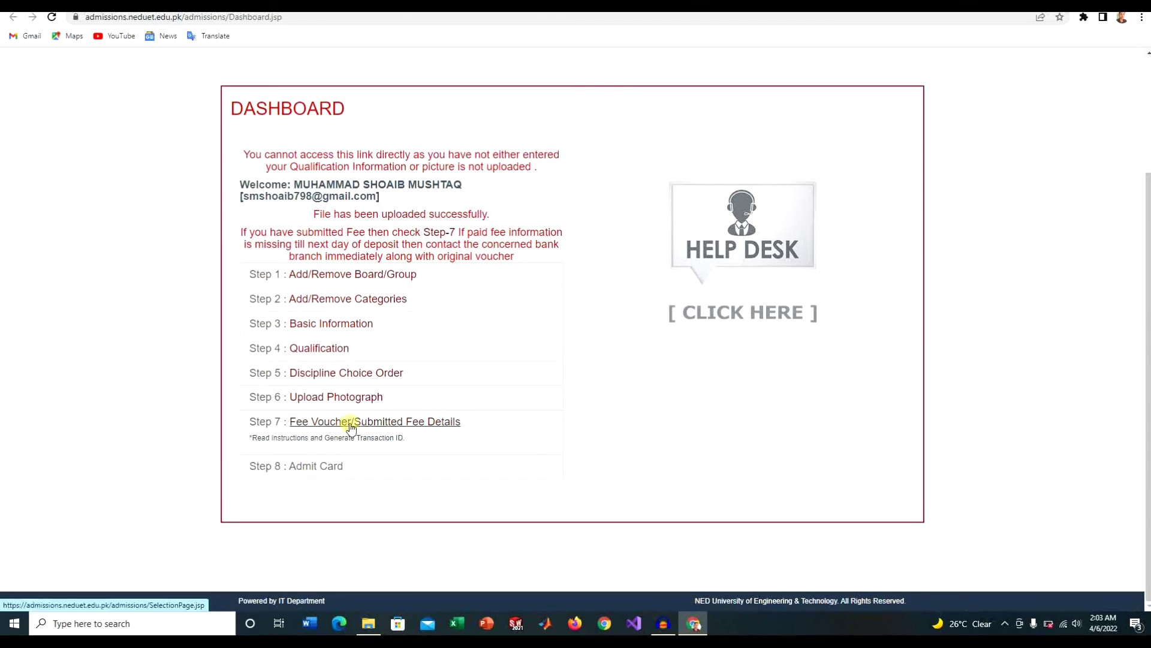
Switch to File Explorer and check the file size of image 02 in the Youtube_Thumbnail folder through its properties
left_click(369, 621)
left_click(294, 207)
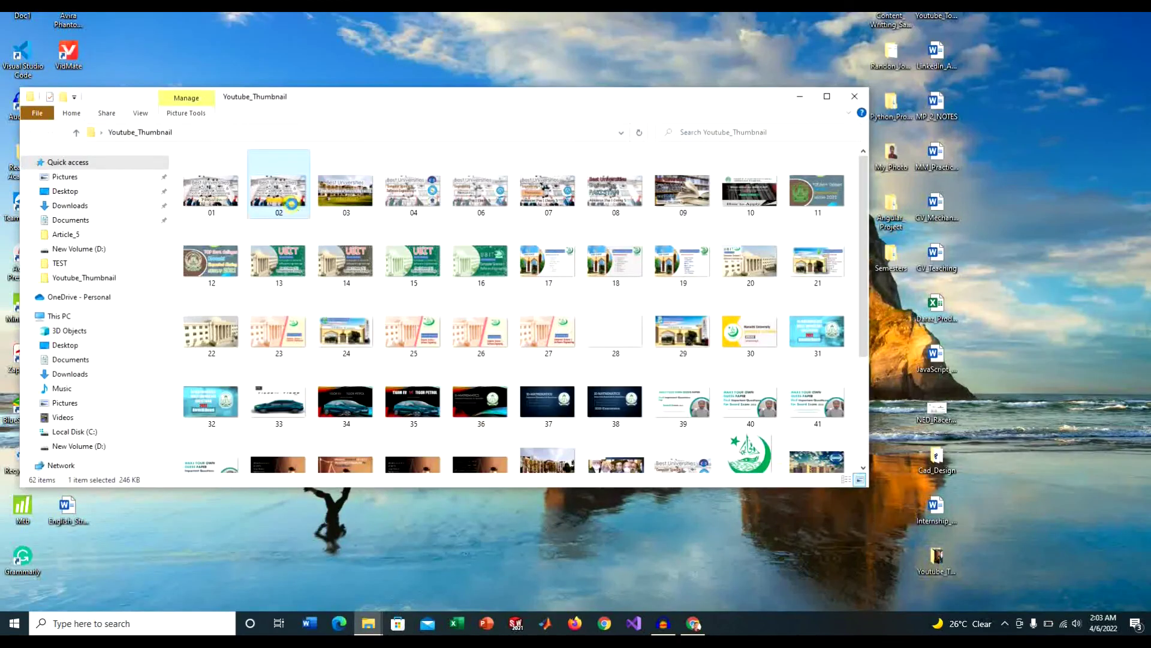
right_click(294, 213)
left_click(330, 601)
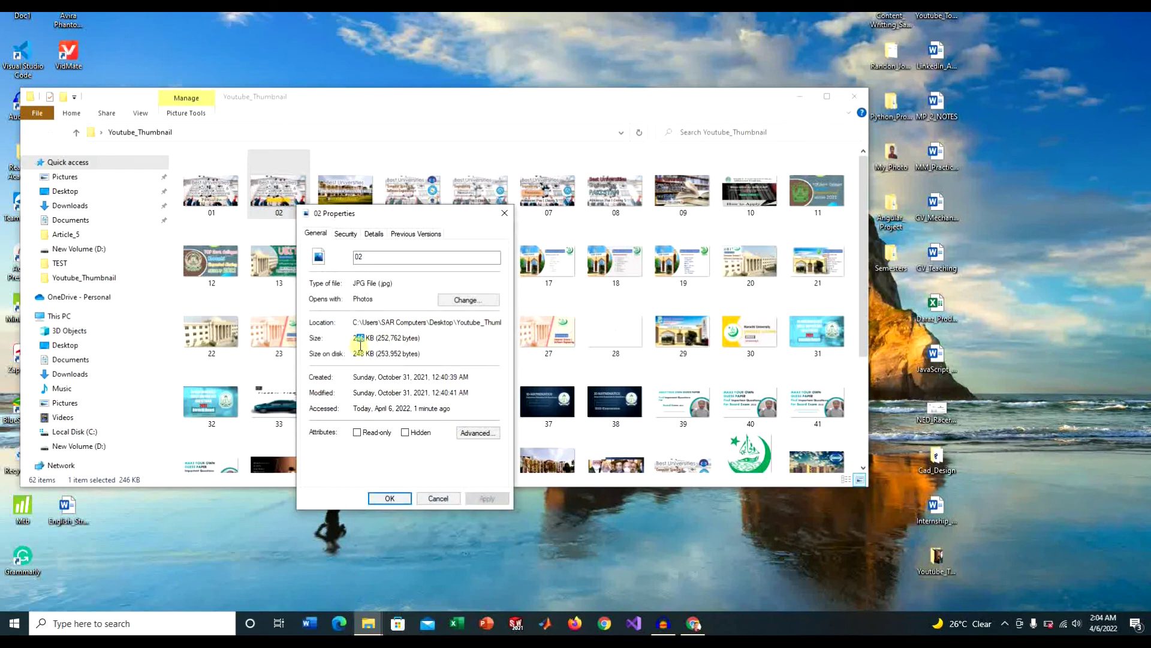
left_click(504, 213)
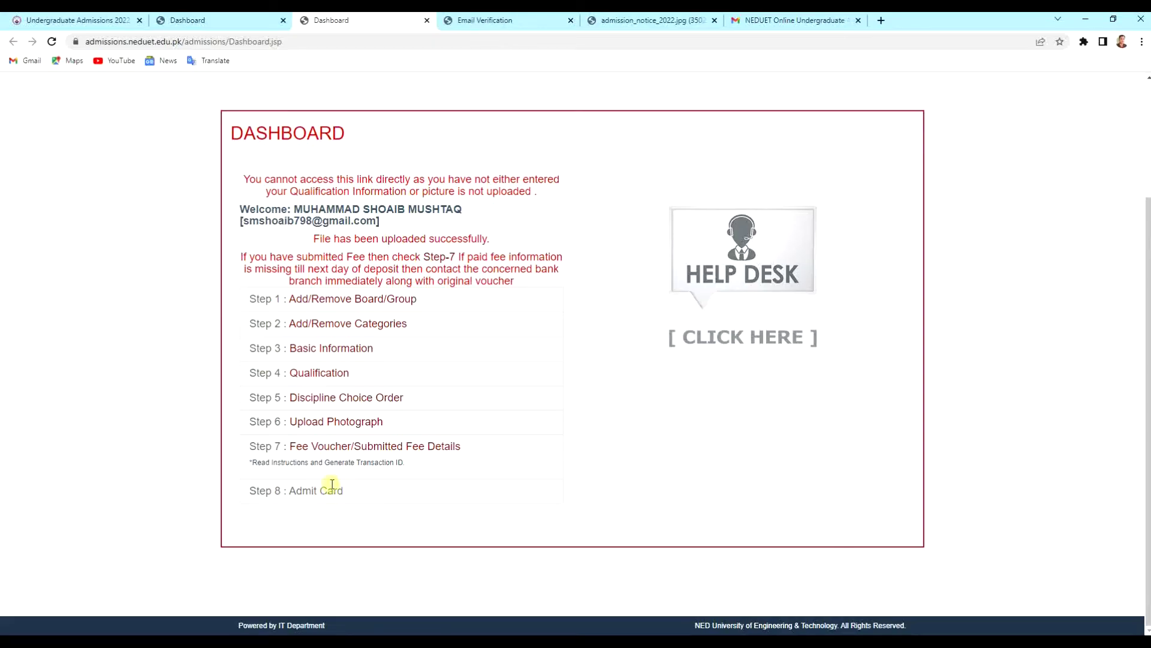
Open the Fee Voucher/Submitted Fee Details step, proceed to the voucher details and generate the transaction slip
left_click(393, 446)
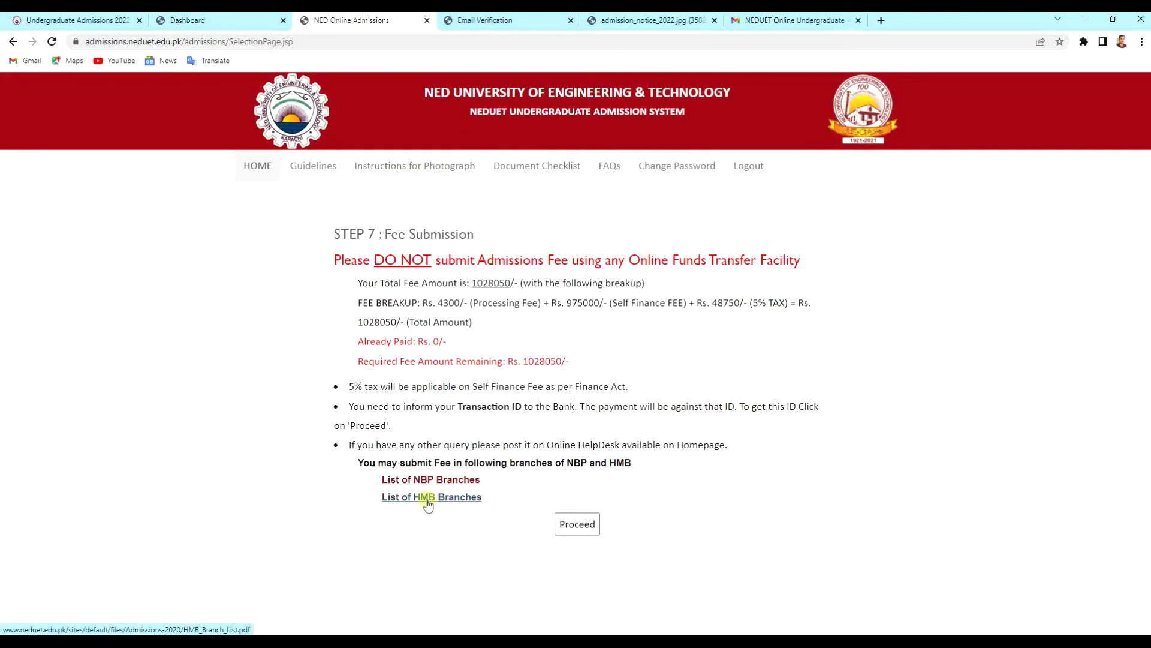
left_click(575, 524)
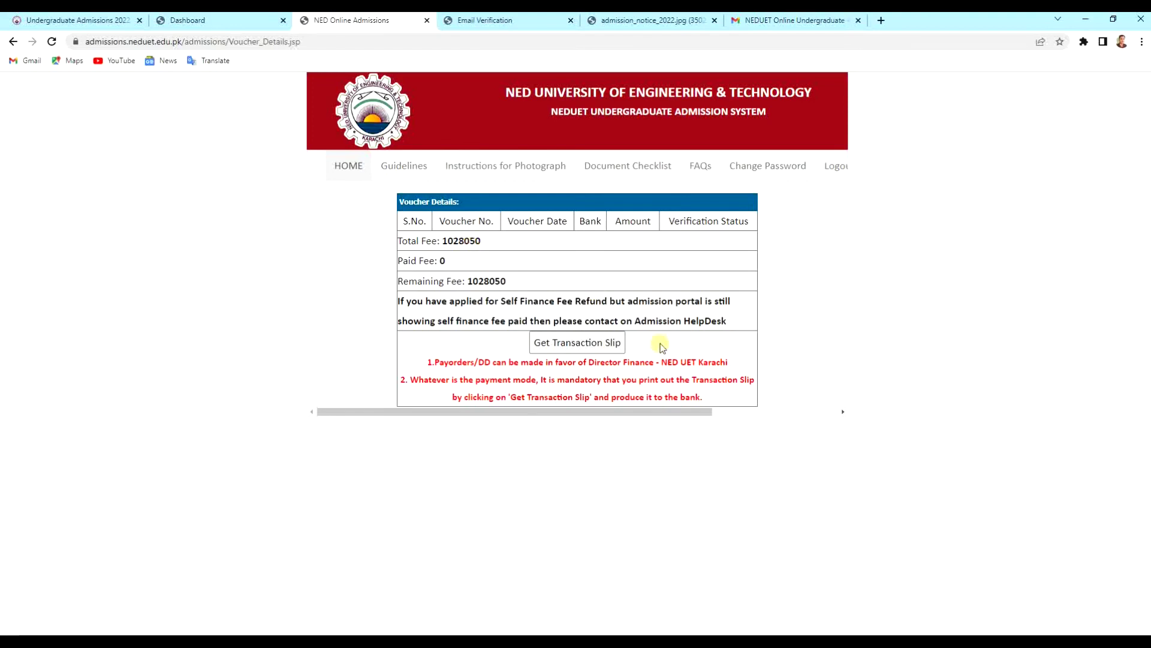
left_click(611, 344)
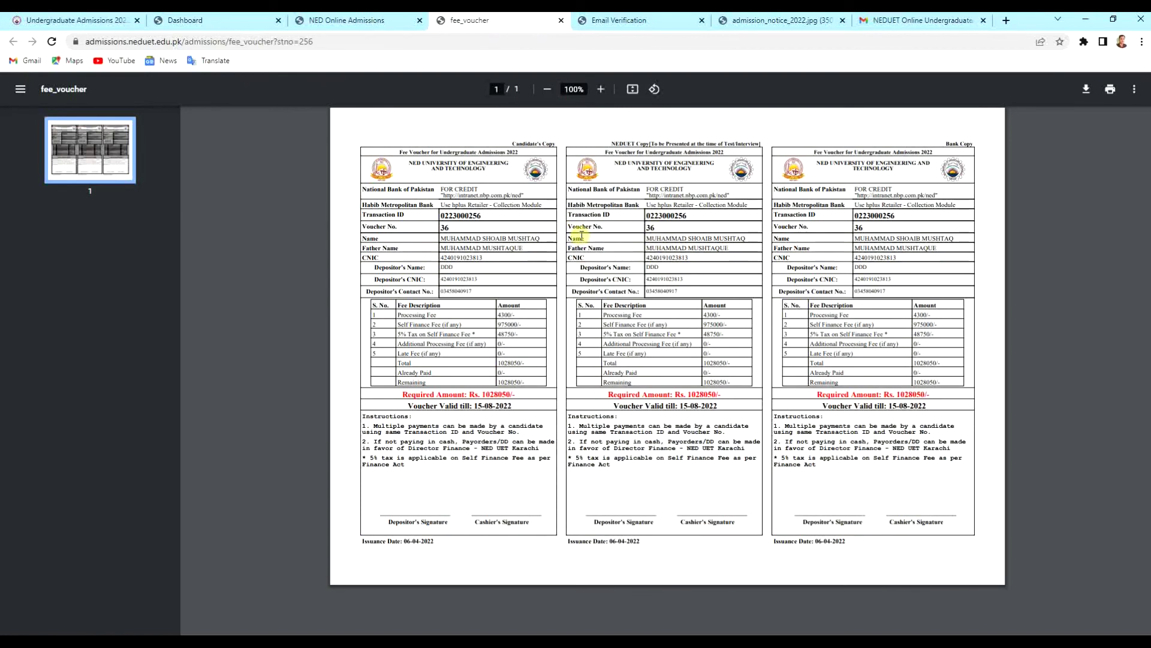
Return to the admission Dashboard and examine the Step 8 Admit Card entry in the list of application steps
left_click(374, 18)
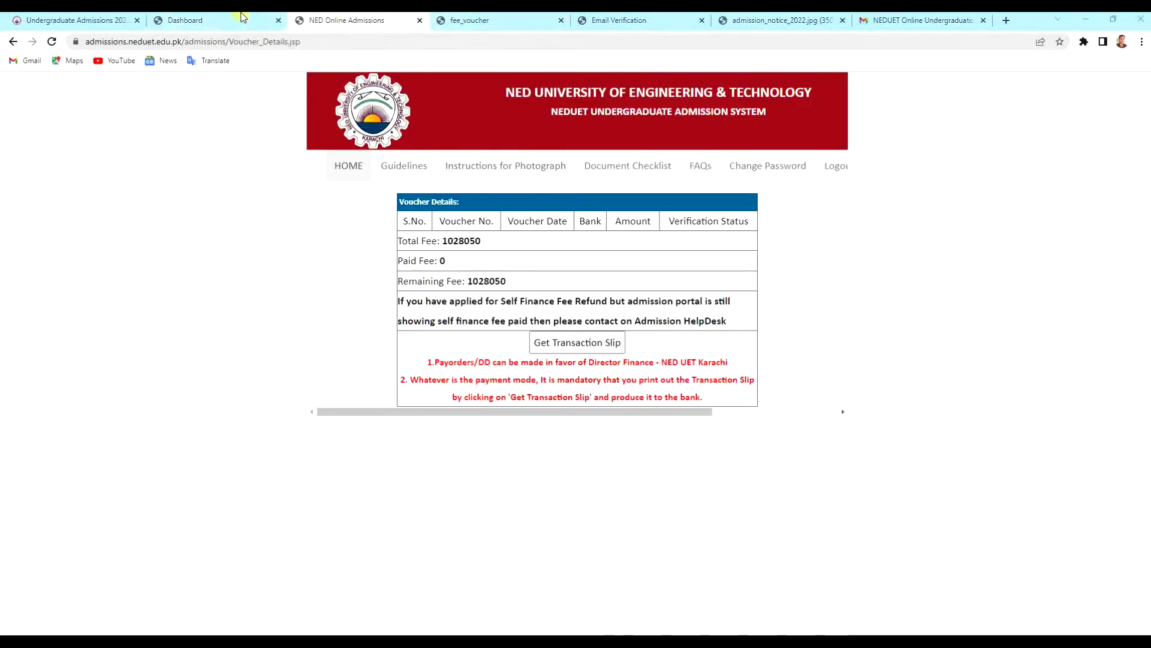
left_click(243, 18)
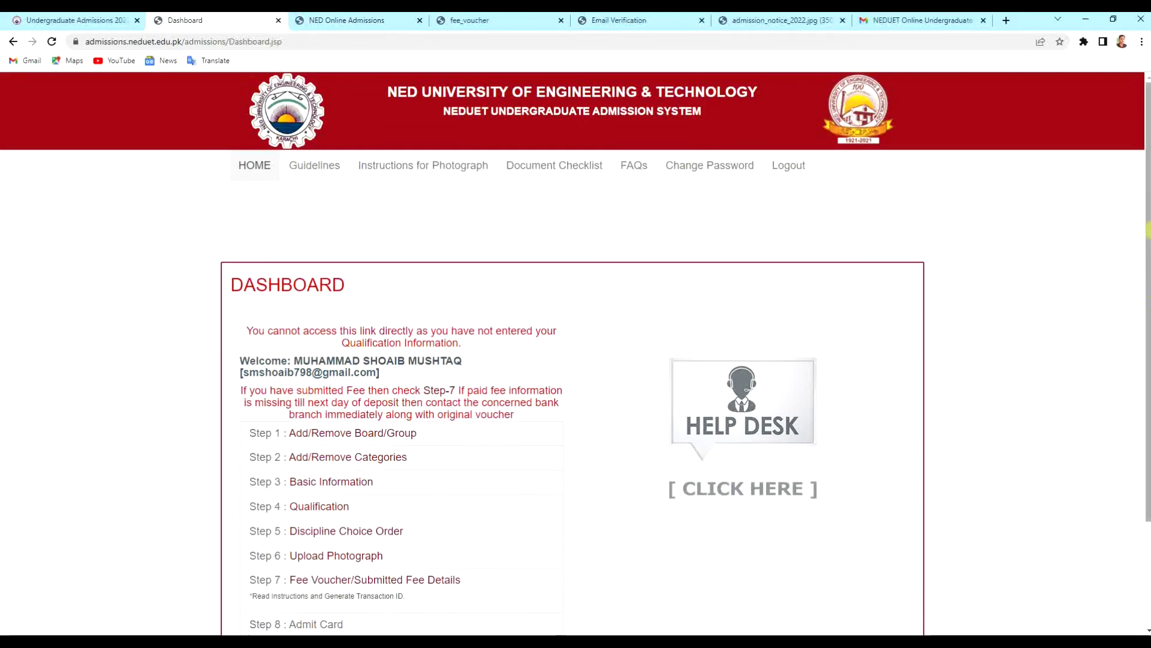
scroll(636, 498, "down", 3)
left_click_drag(304, 493, 344, 492)
left_click(354, 495)
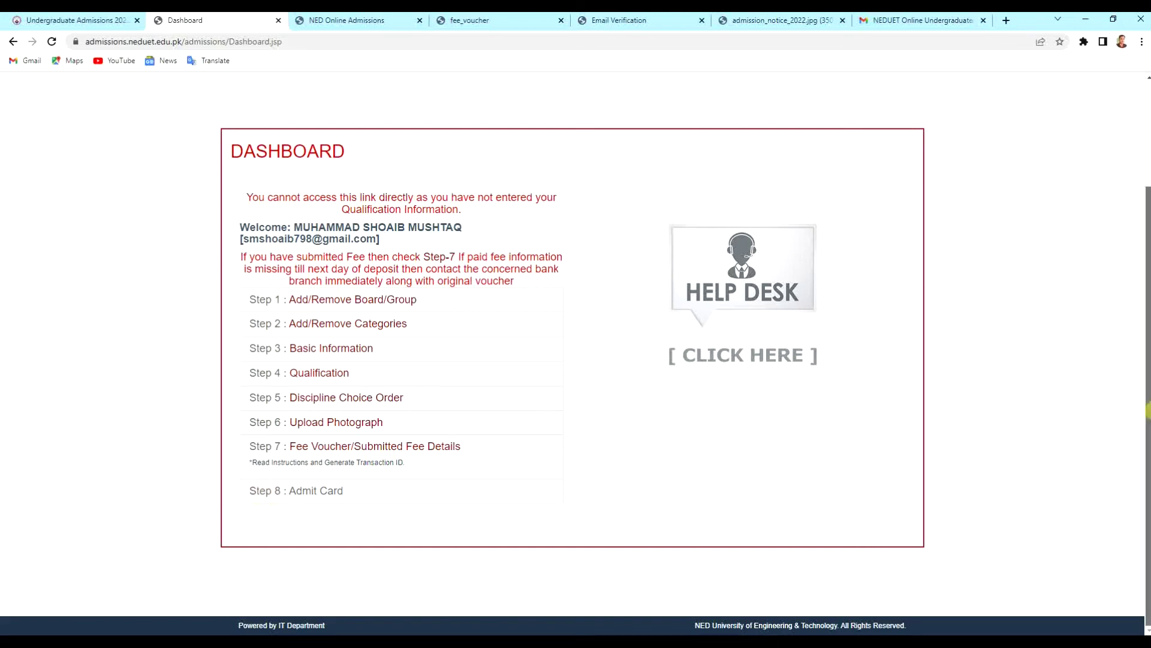
scroll(1148, 273, "up", 3)
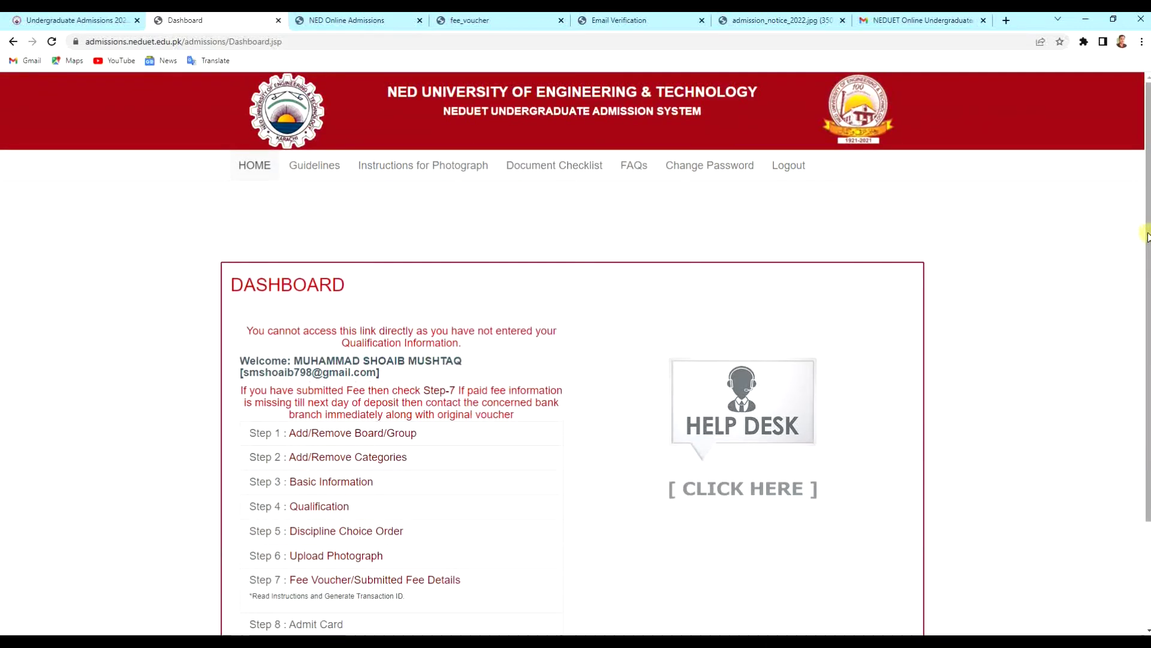